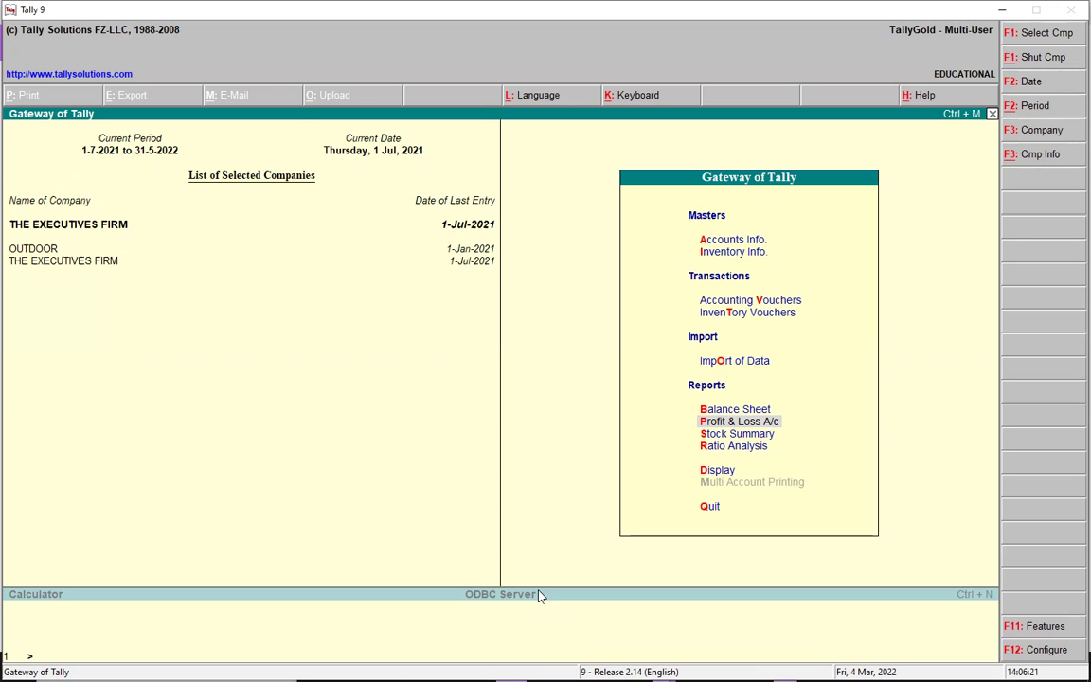
Check the Stock Summary, then start Sales Order No. 4 and begin entering Cash as party
{"action": "key", "text": "s"}
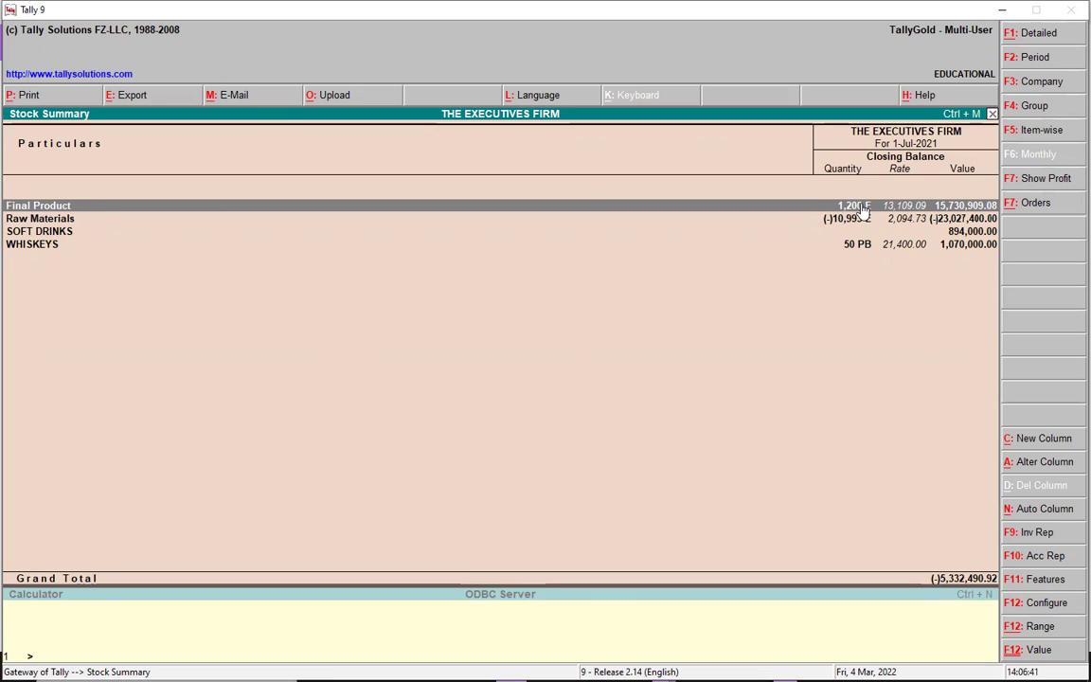
{"action": "key", "text": "Escape"}
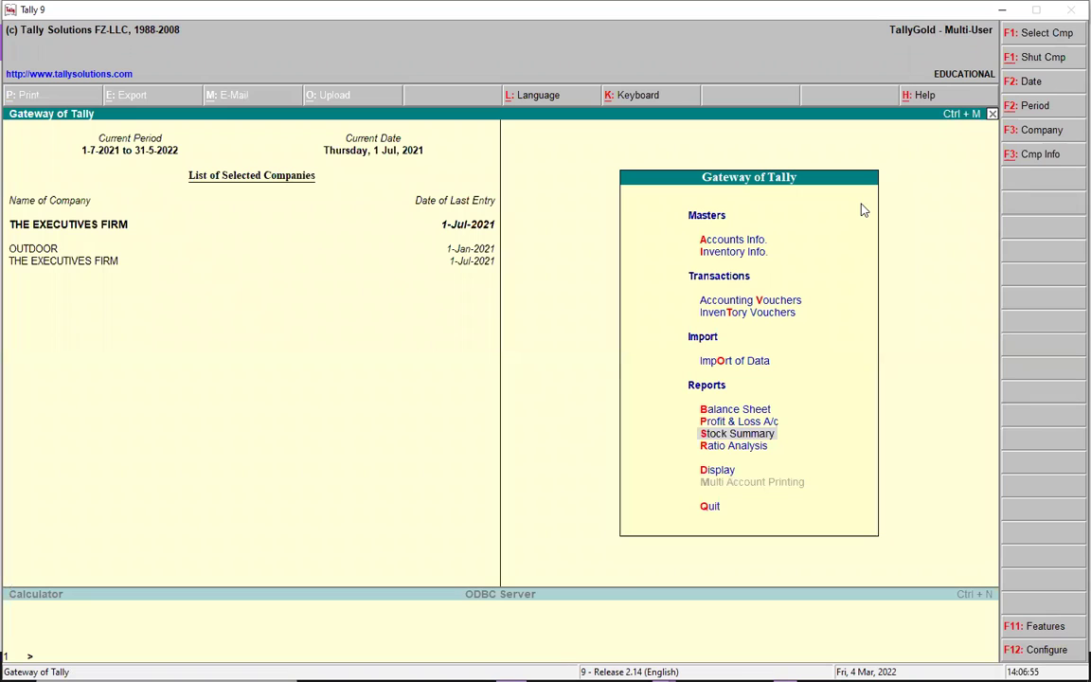
{"action": "key", "text": "alt+F7"}
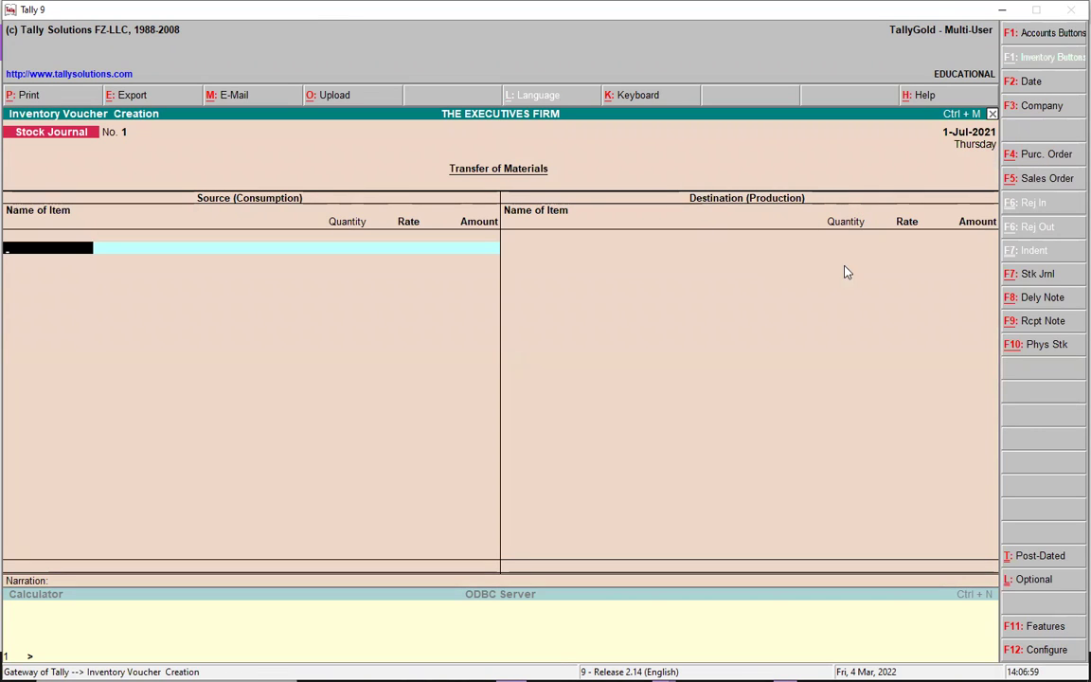
{"action": "left_click", "coordinate": [1049, 180]}
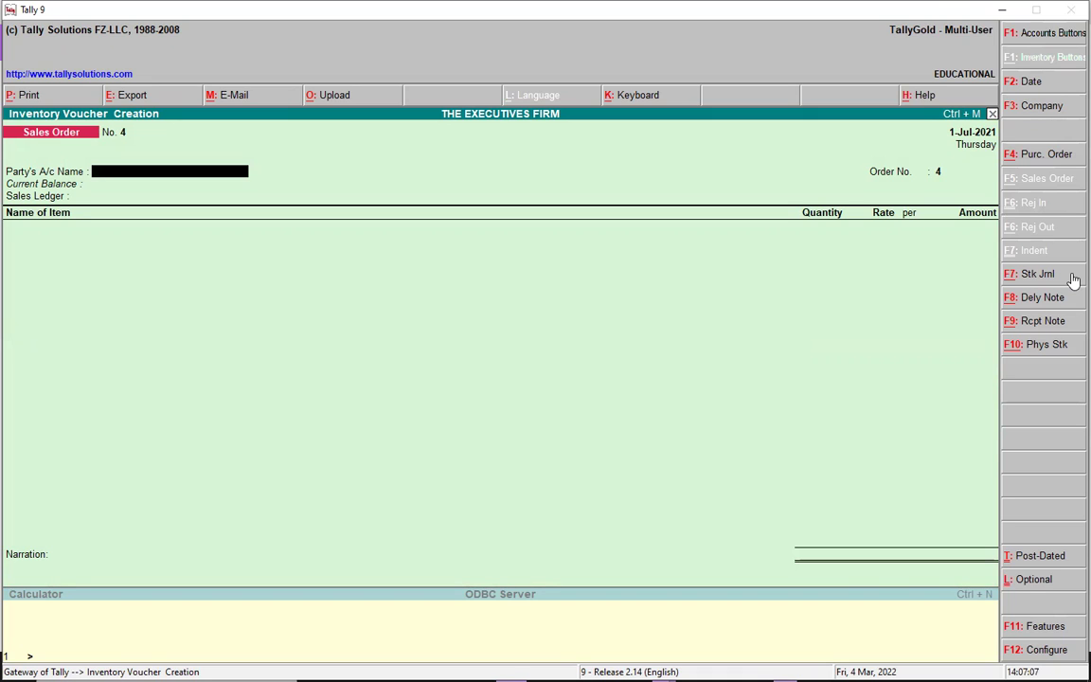
{"action": "type", "text": "C"}
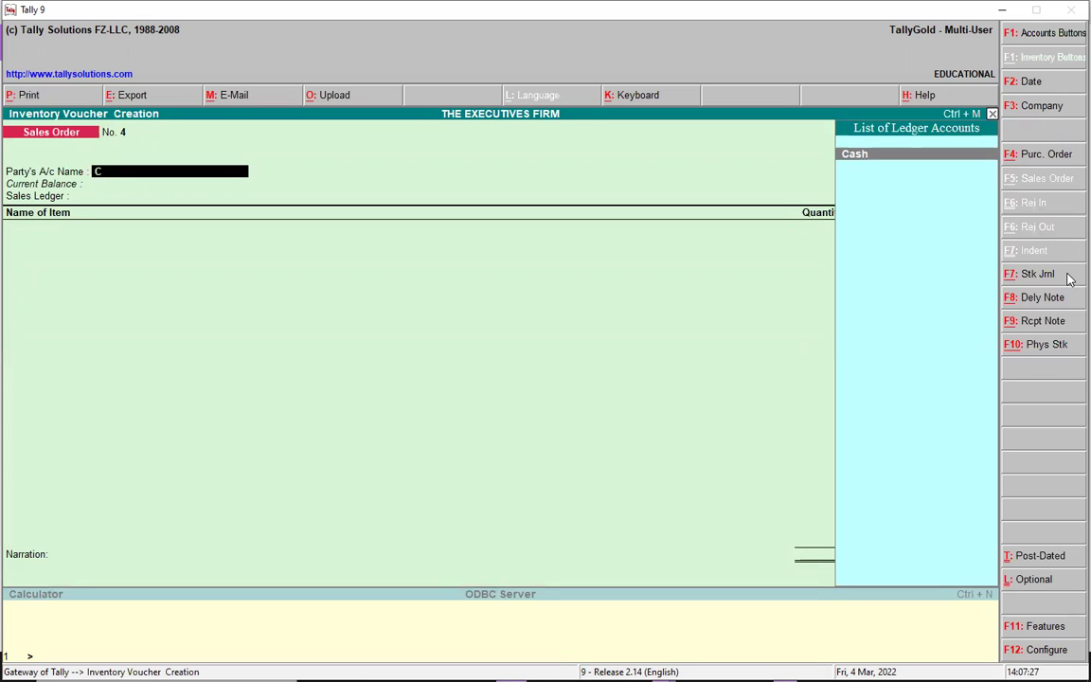
Select Cash as the party and enter the address MOBILE HOUSE
{"action": "key", "text": "Return"}
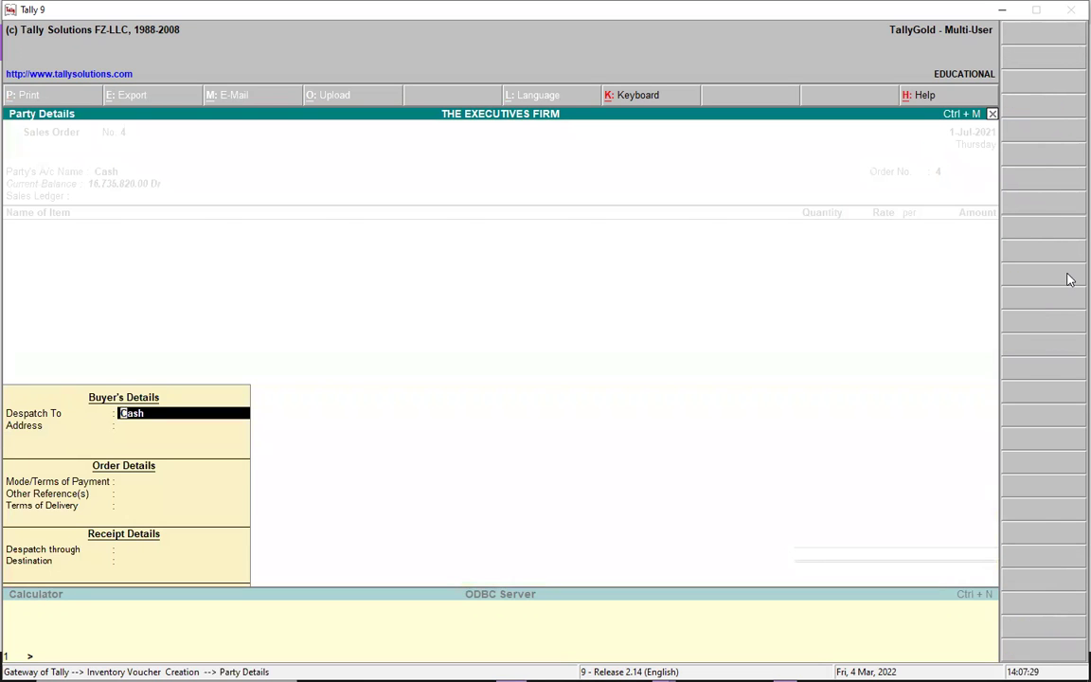
{"action": "key", "text": "Return"}
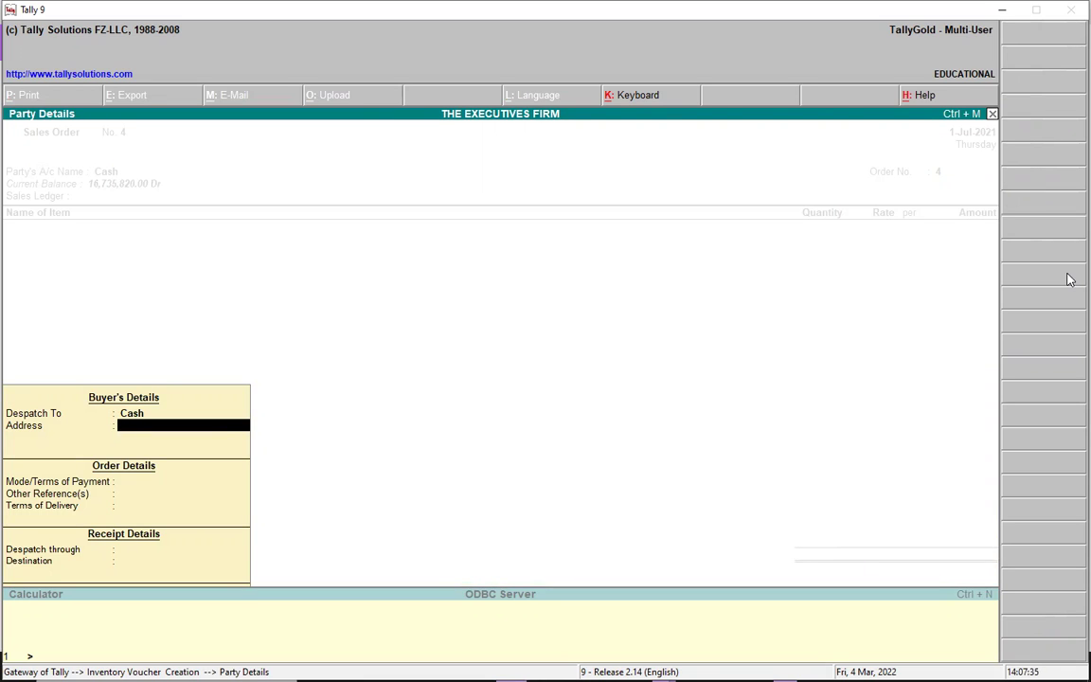
{"action": "type", "text": "MON"}
{"action": "key", "text": "BackSpace"}
{"action": "type", "text": "BILE"}
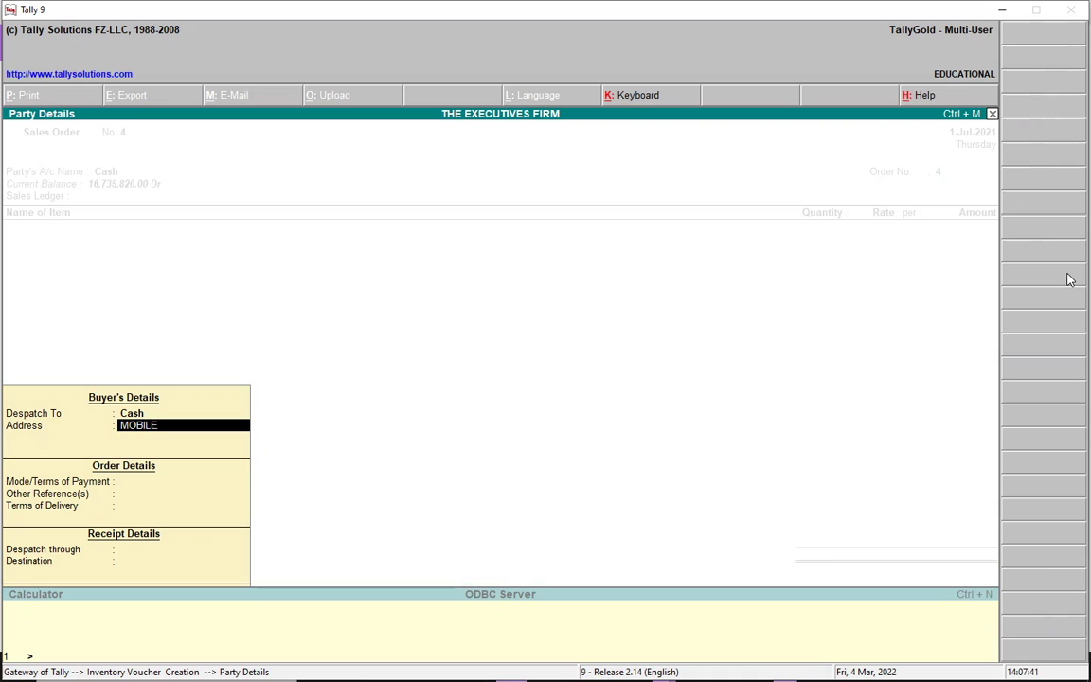
{"action": "type", "text": " HOUSE"}
{"action": "key", "text": "Return"}
Fill in CASH payment, AT SHOP delivery, AGENT 1 despatch and MOBILE HOUSE destination
{"action": "key", "text": "Return"}
{"action": "type", "text": "CASH"}
{"action": "key", "text": "Return"}
{"action": "key", "text": "Return"}
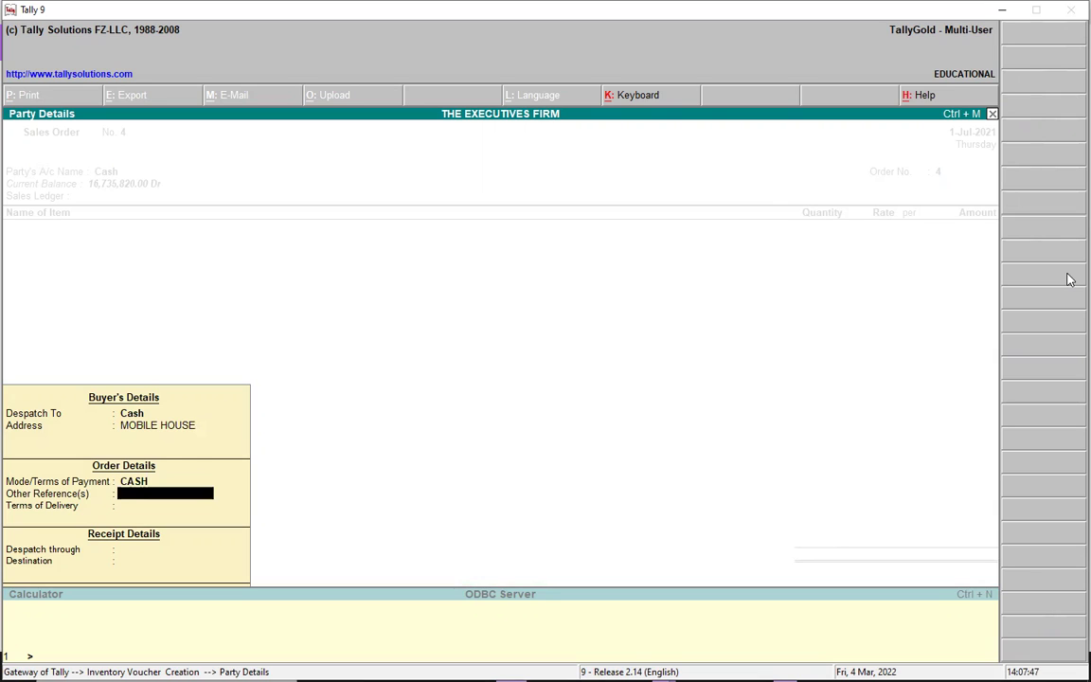
{"action": "type", "text": "AT SHOP"}
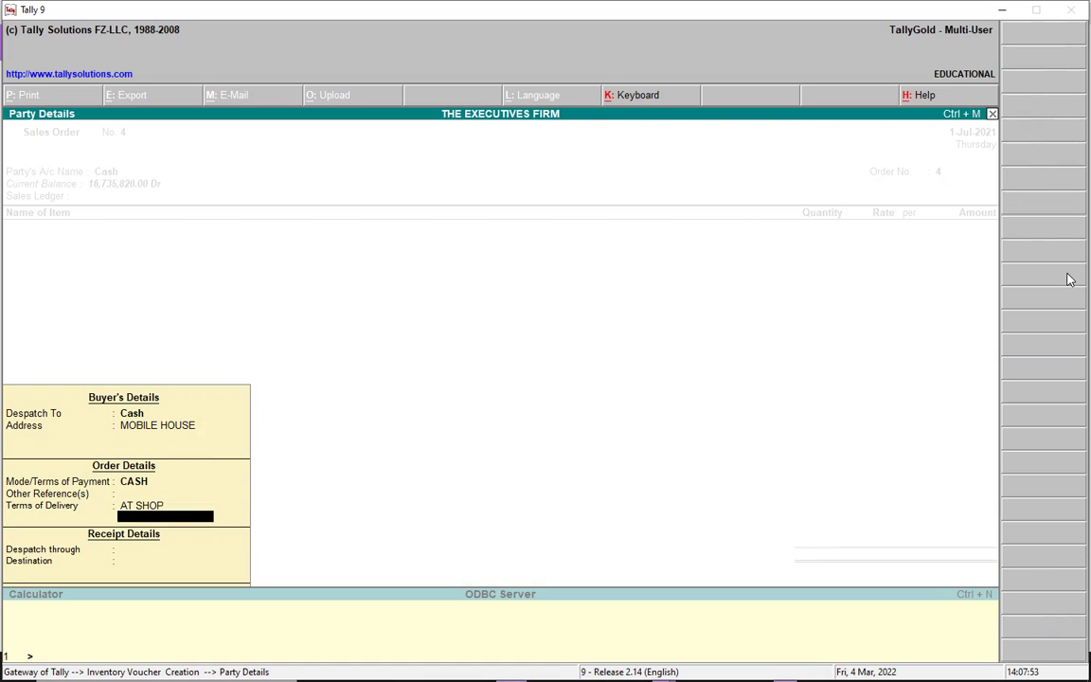
{"action": "key", "text": "Return"}
{"action": "type", "text": "AGENT"}
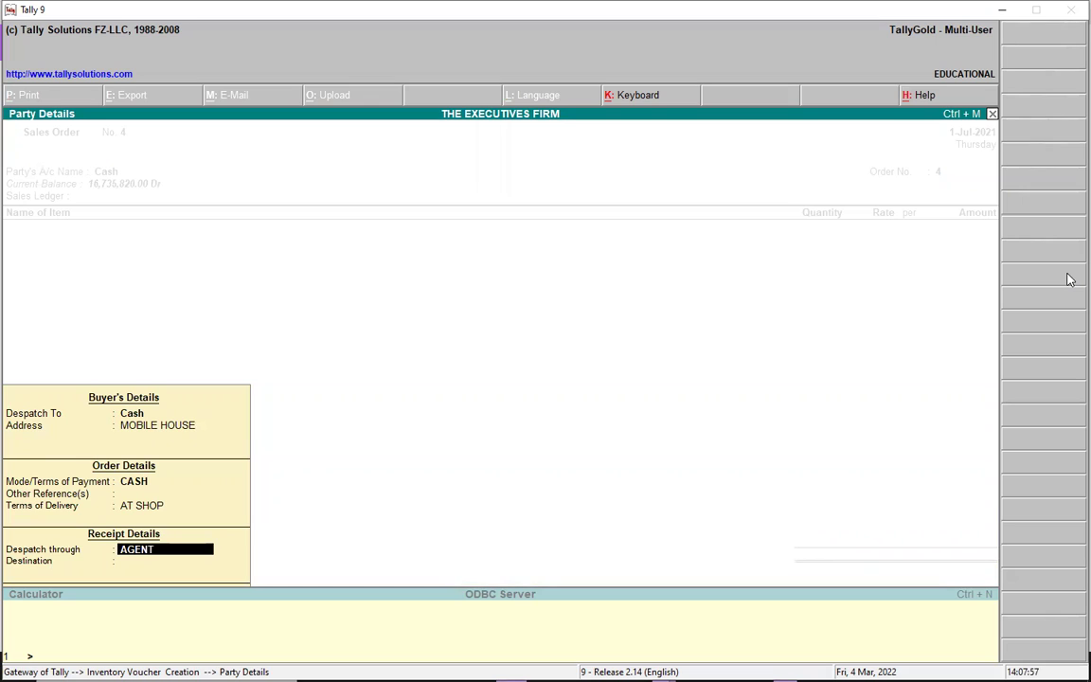
{"action": "type", "text": " 1"}
{"action": "key", "text": "Return"}
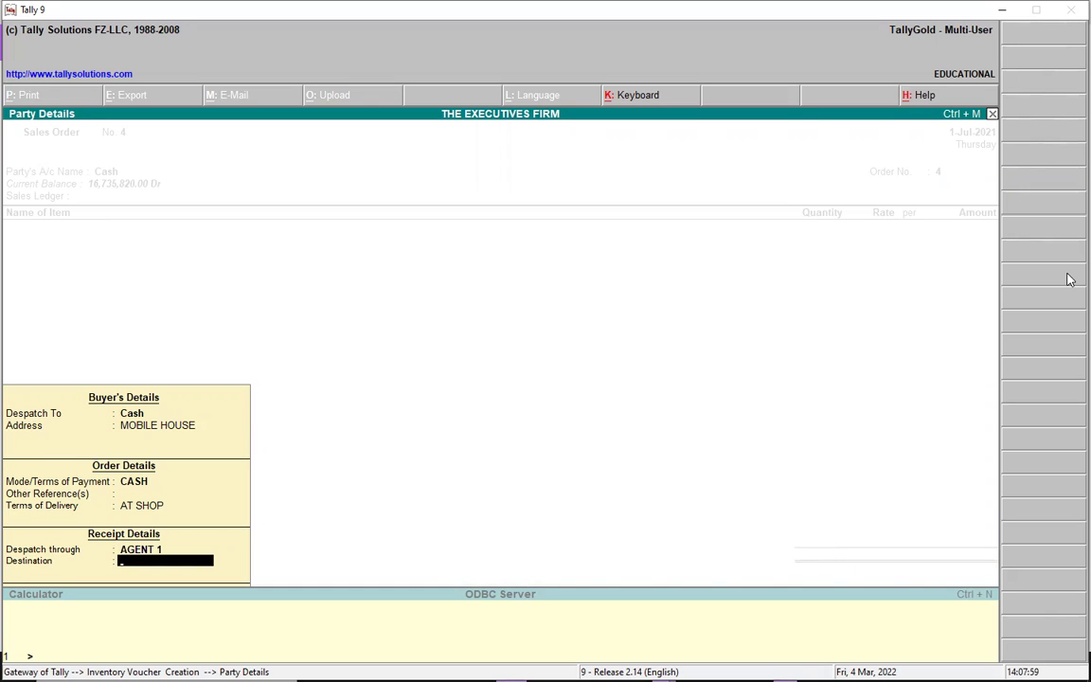
{"action": "type", "text": "MOBILE HOUSE"}
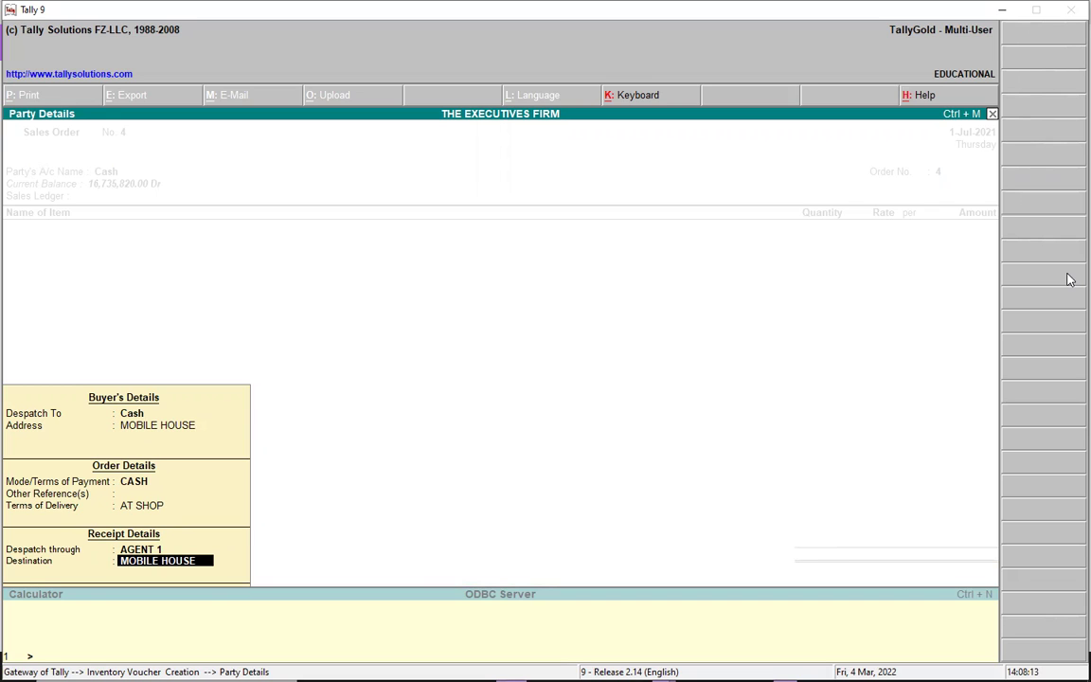
{"action": "key", "text": "Return"}
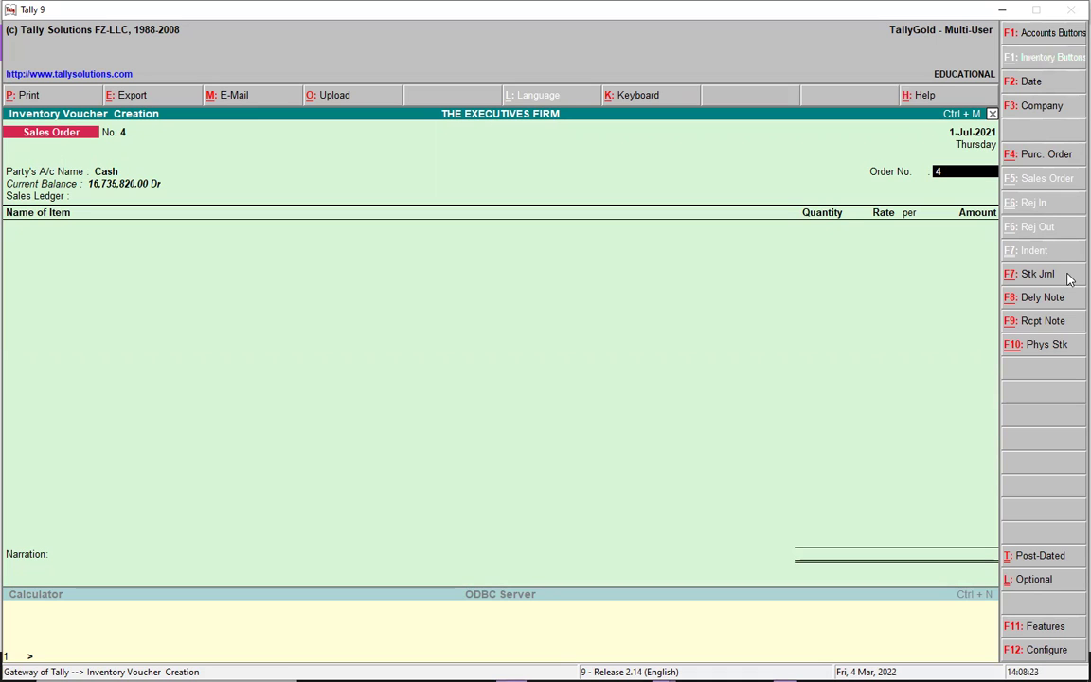
Use the SALES ledger and add IPHONE 6, 500 E at 16,000.00, due 1-Jul-2021
{"action": "key", "text": "Return"}
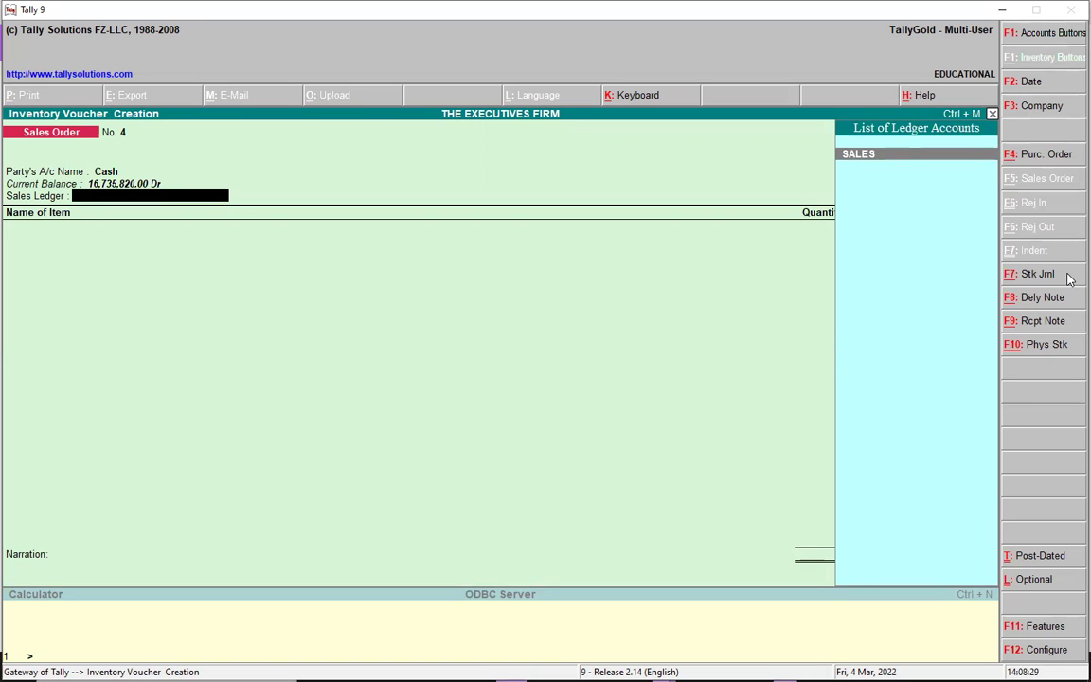
{"action": "key", "text": "Return"}
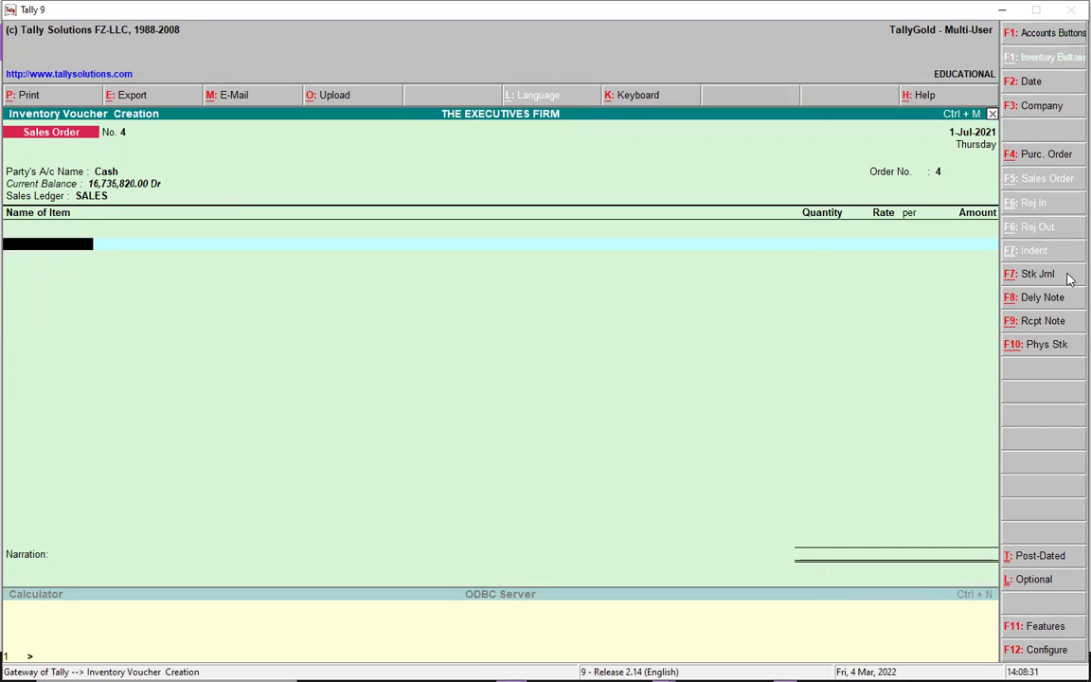
{"action": "type", "text": "I"}
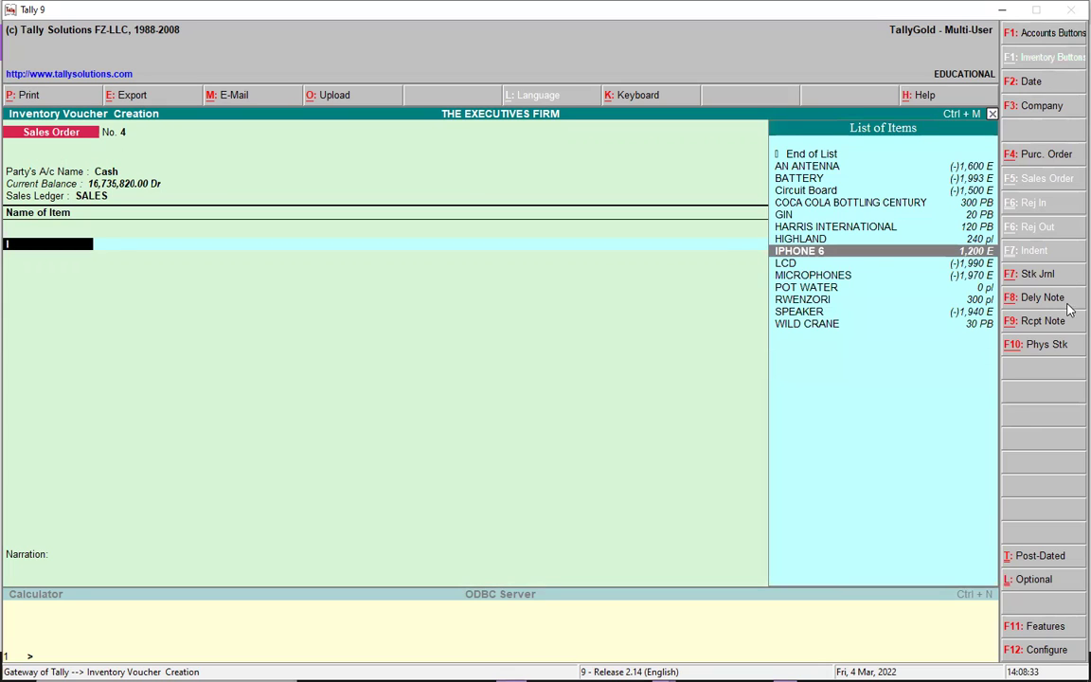
{"action": "left_click", "coordinate": [837, 253]}
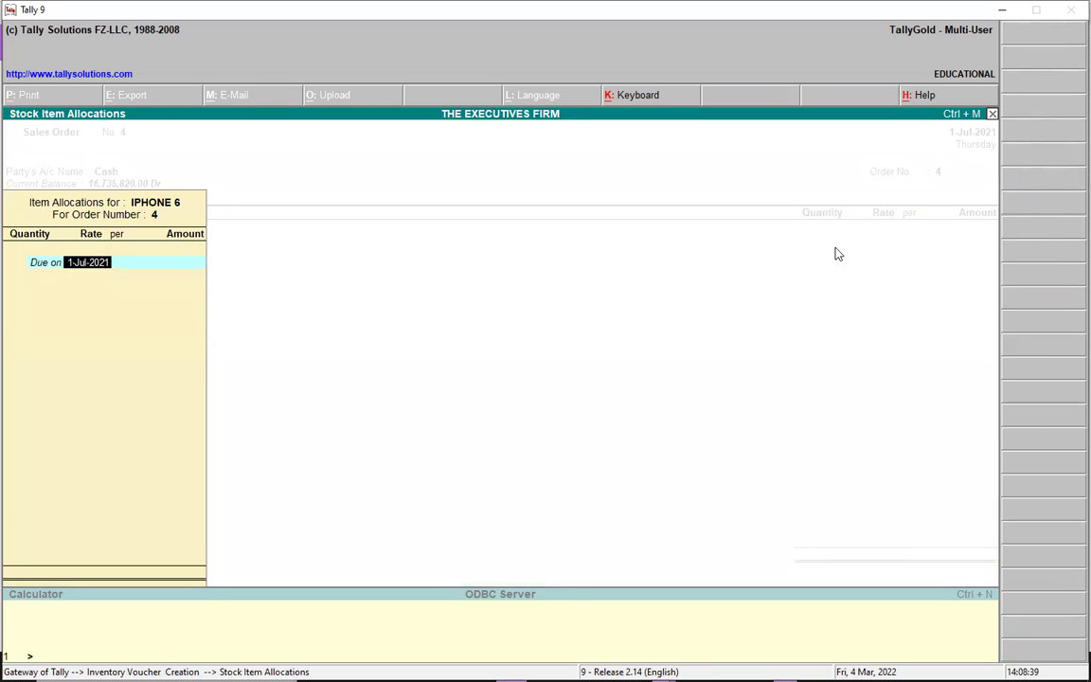
{"action": "key", "text": "Return"}
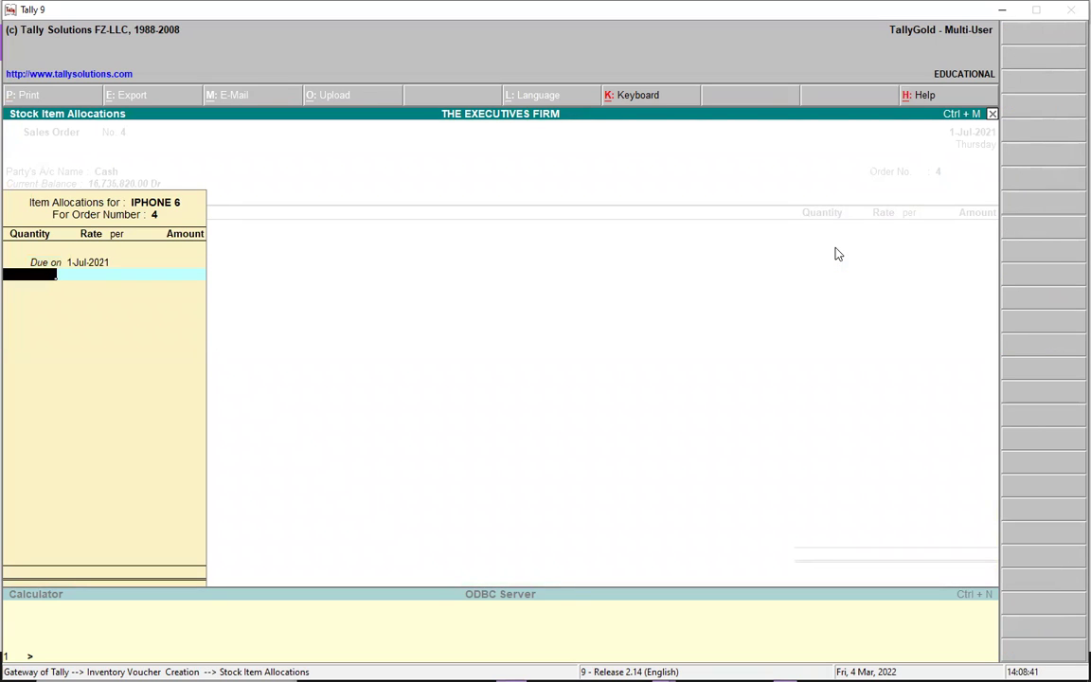
{"action": "type", "text": "500"}
{"action": "key", "text": "Return"}
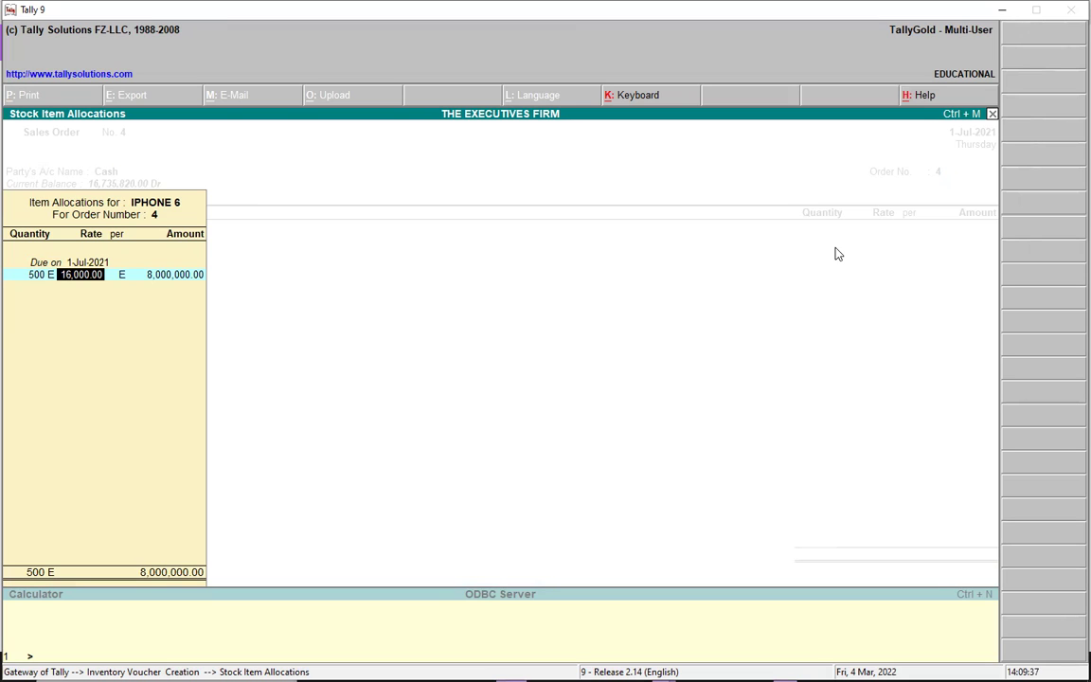
{"action": "key", "text": "Return"}
{"action": "key", "text": "Return"}
{"action": "key", "text": "Return"}
{"action": "key", "text": "Return"}
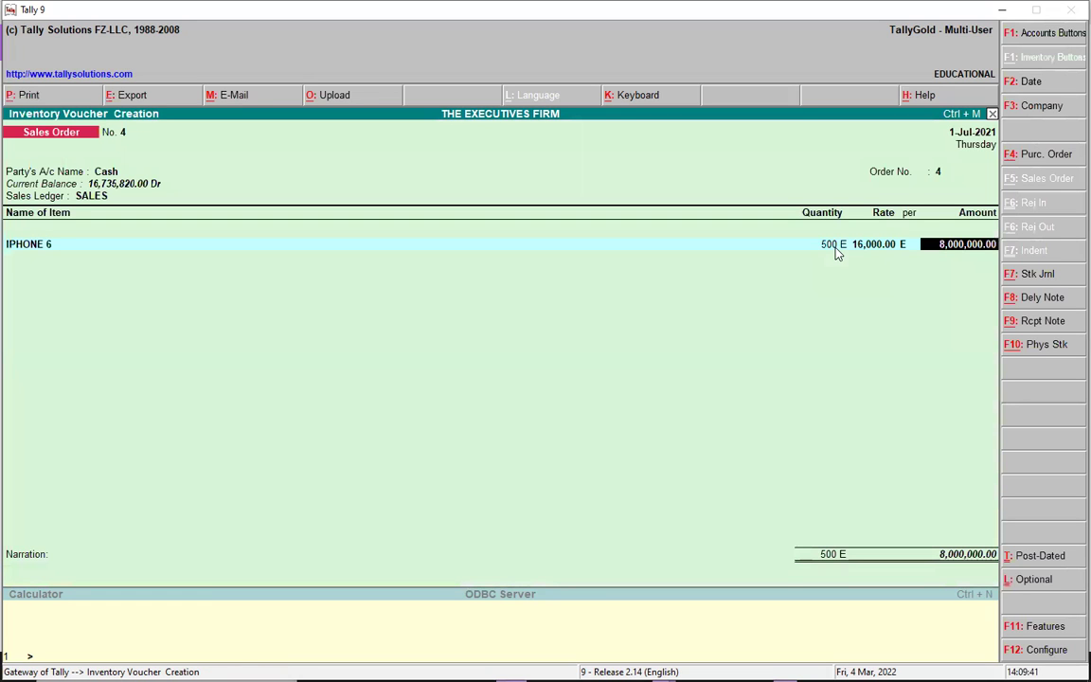
{"action": "key", "text": "Return"}
Add HARRIS INTERNATIONAL as the second item, 100 PB at 1,500 per PB
{"action": "type", "text": "H"}
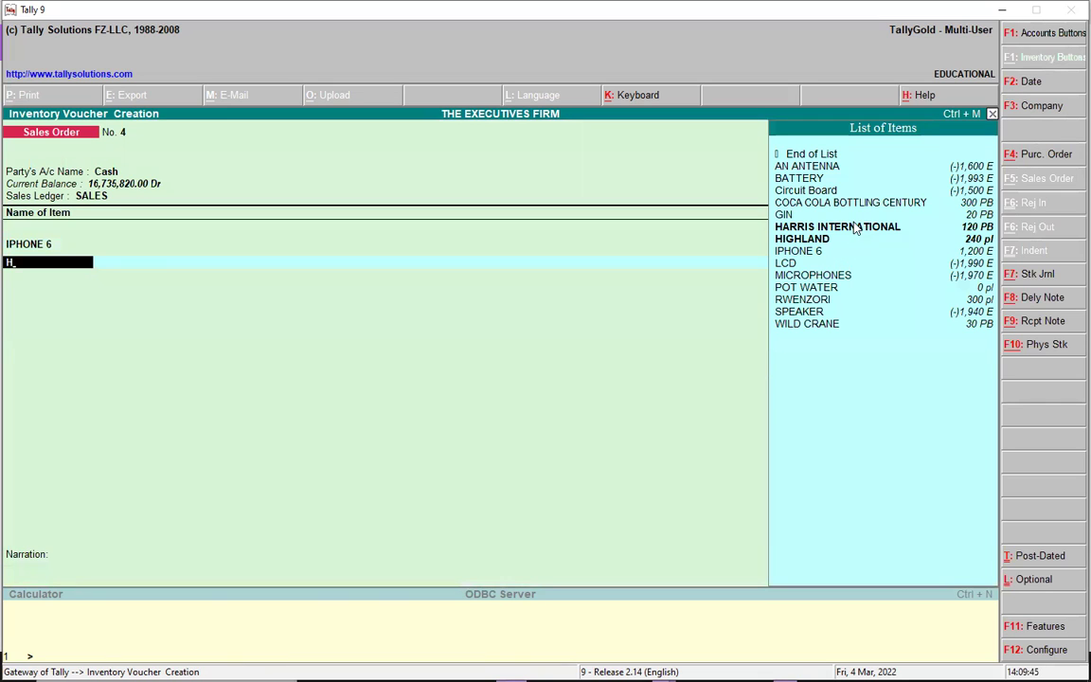
{"action": "left_click", "coordinate": [856, 229]}
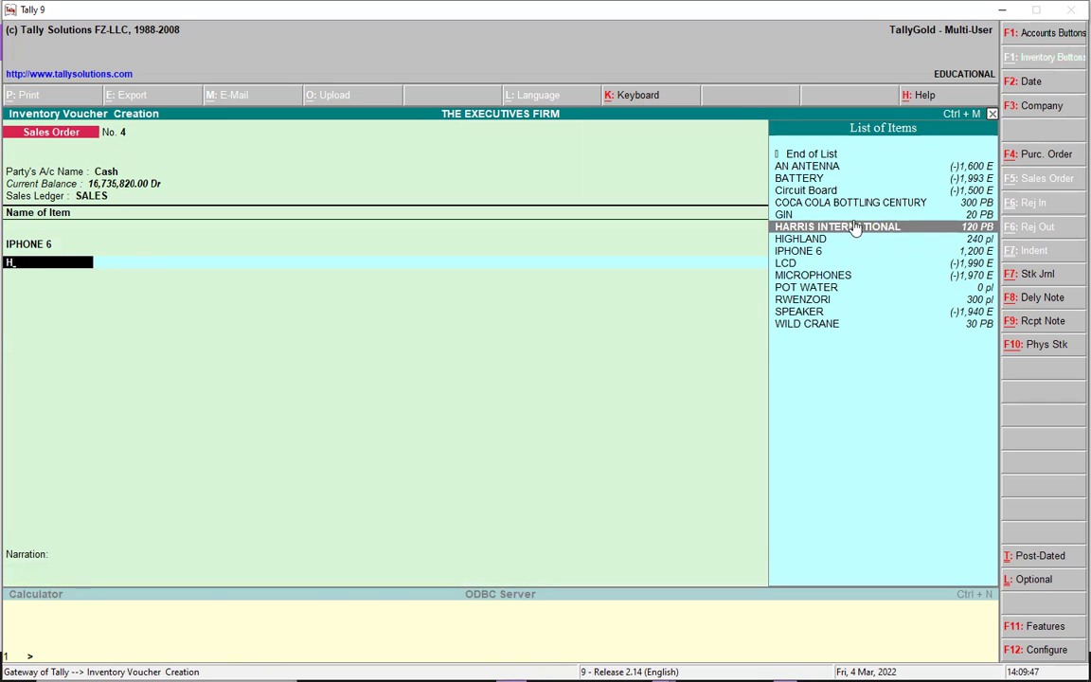
{"action": "key", "text": "Return"}
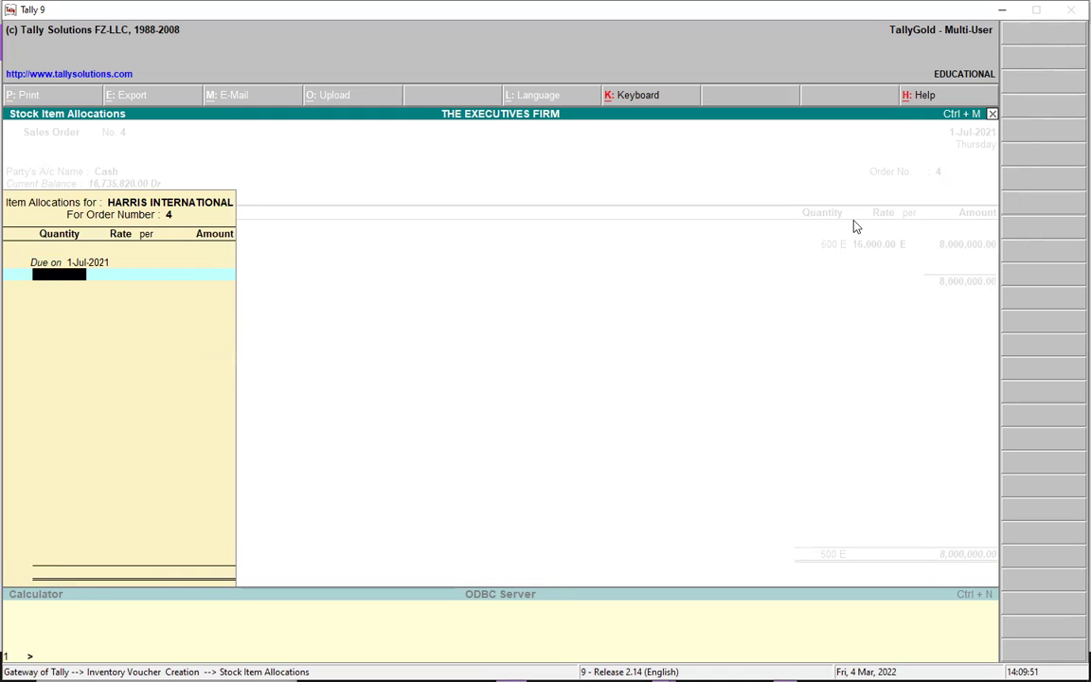
{"action": "type", "text": "100"}
{"action": "key", "text": "Return"}
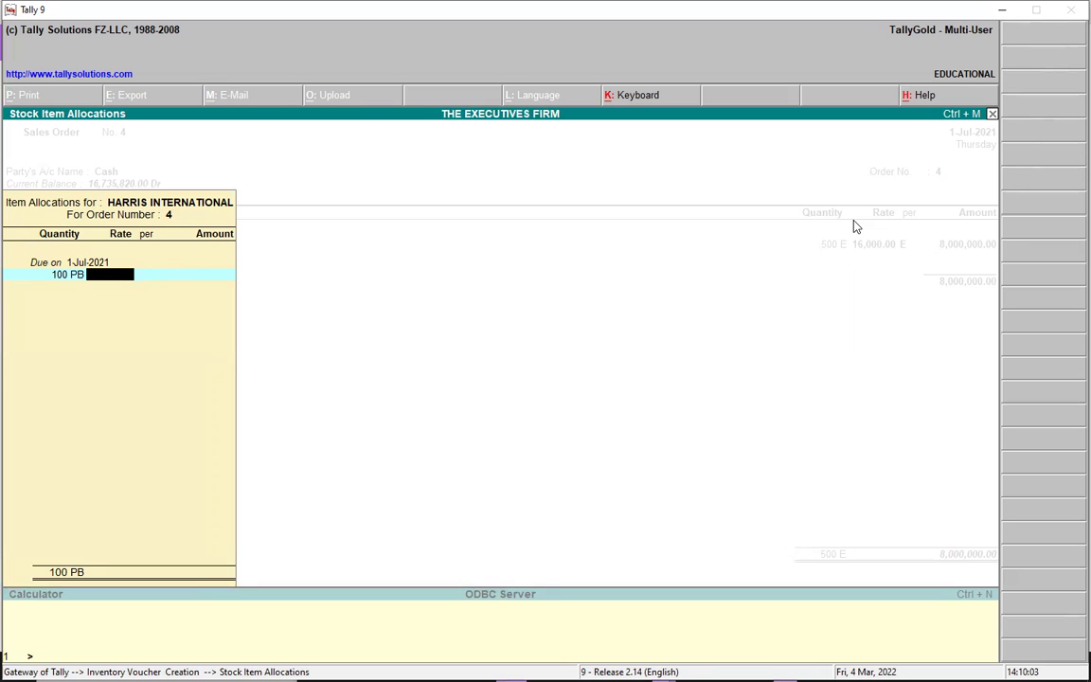
{"action": "type", "text": "1,50"}
{"action": "type", "text": "00"}
{"action": "key", "text": "Return"}
{"action": "key", "text": "Return"}
{"action": "key", "text": "Return"}
Accept the 150,000.00 line and save Sales Order 4 at 8,150,000.00
{"action": "key", "text": "Return"}
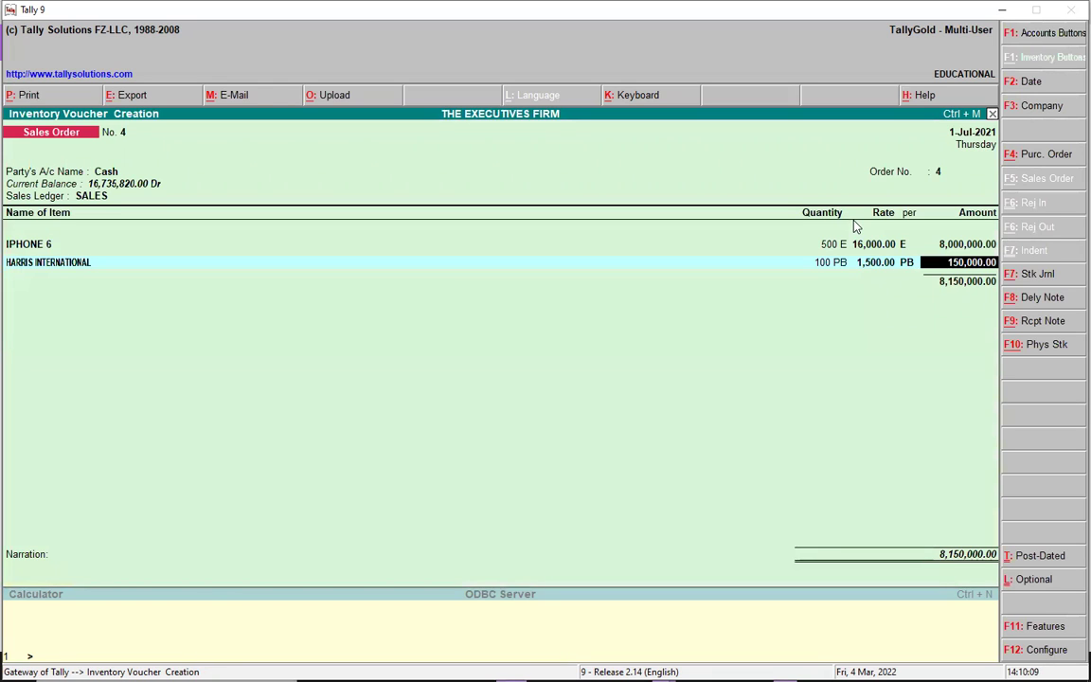
{"action": "key", "text": "Return"}
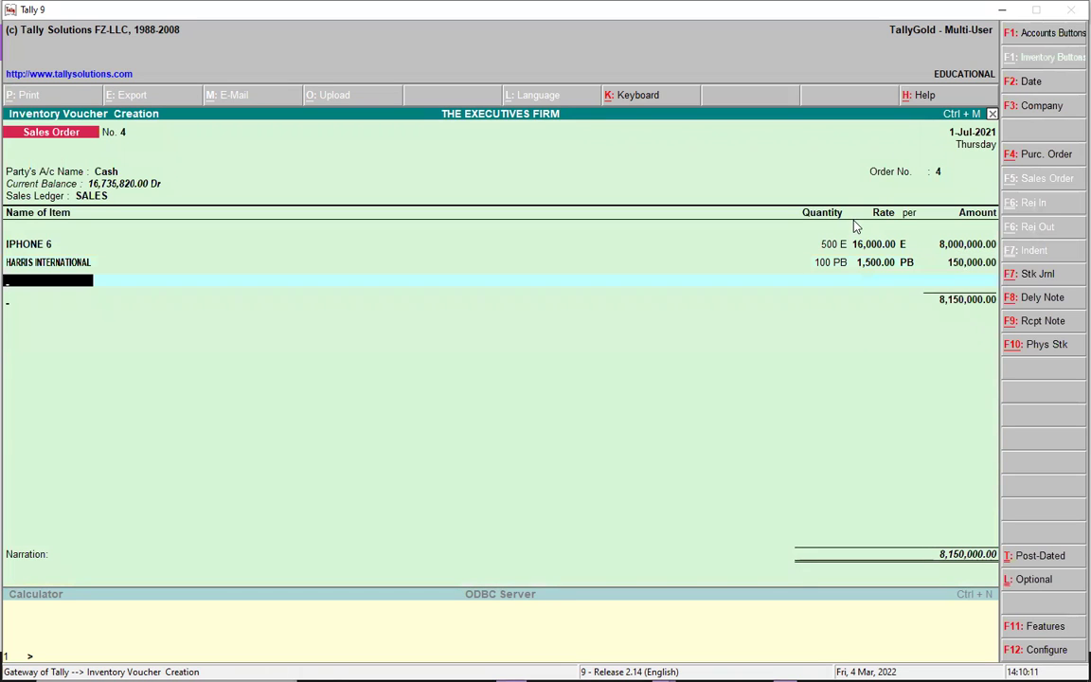
{"action": "key", "text": "Return"}
{"action": "key", "text": "Return"}
{"action": "key", "text": "Return"}
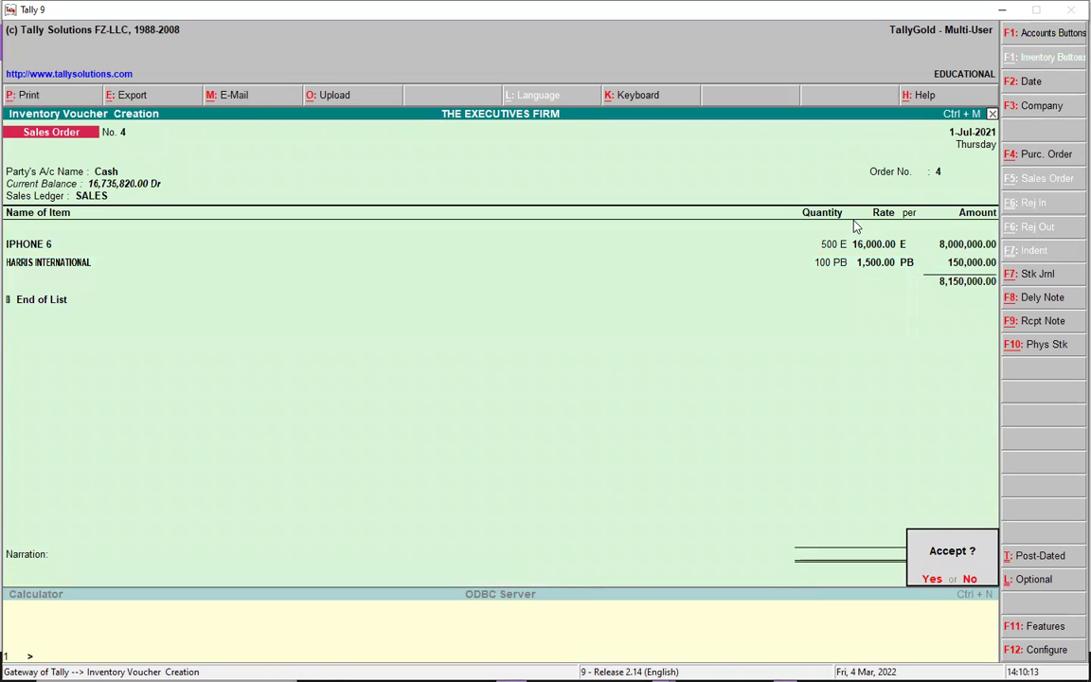
{"action": "key", "text": "Return"}
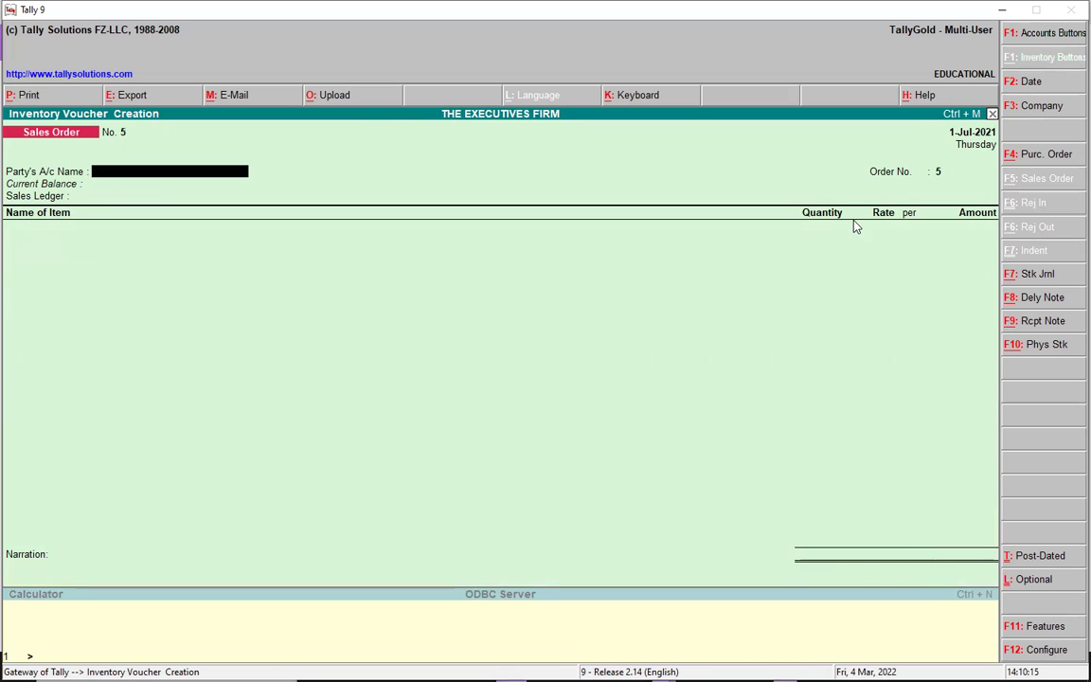
Quit order entry and open a new Sales voucher No. 2 dated 1-Jul-2021 in accounting-invoice mode
{"action": "key", "text": "Escape"}
{"action": "key", "text": "Return"}
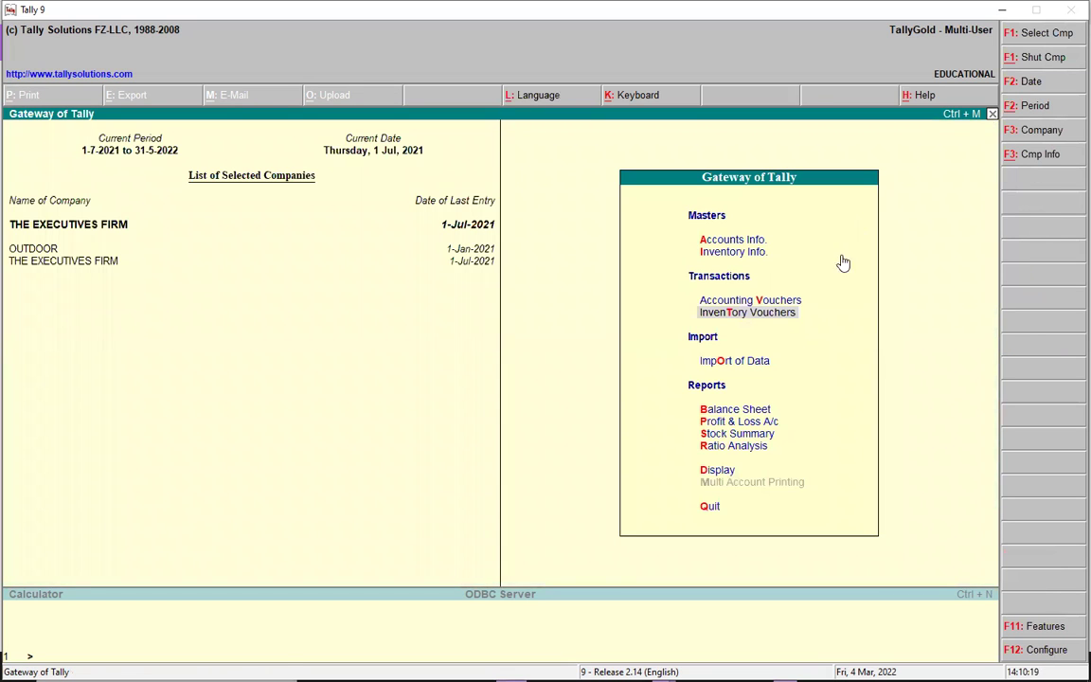
{"action": "left_click", "coordinate": [801, 299]}
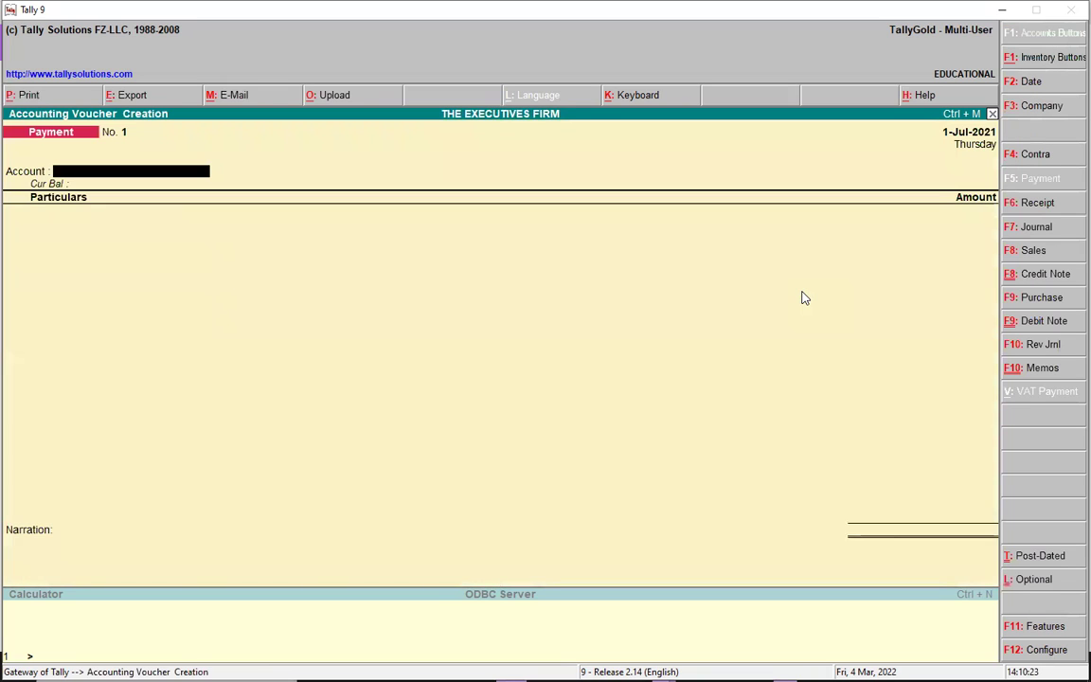
{"action": "left_click", "coordinate": [1032, 251]}
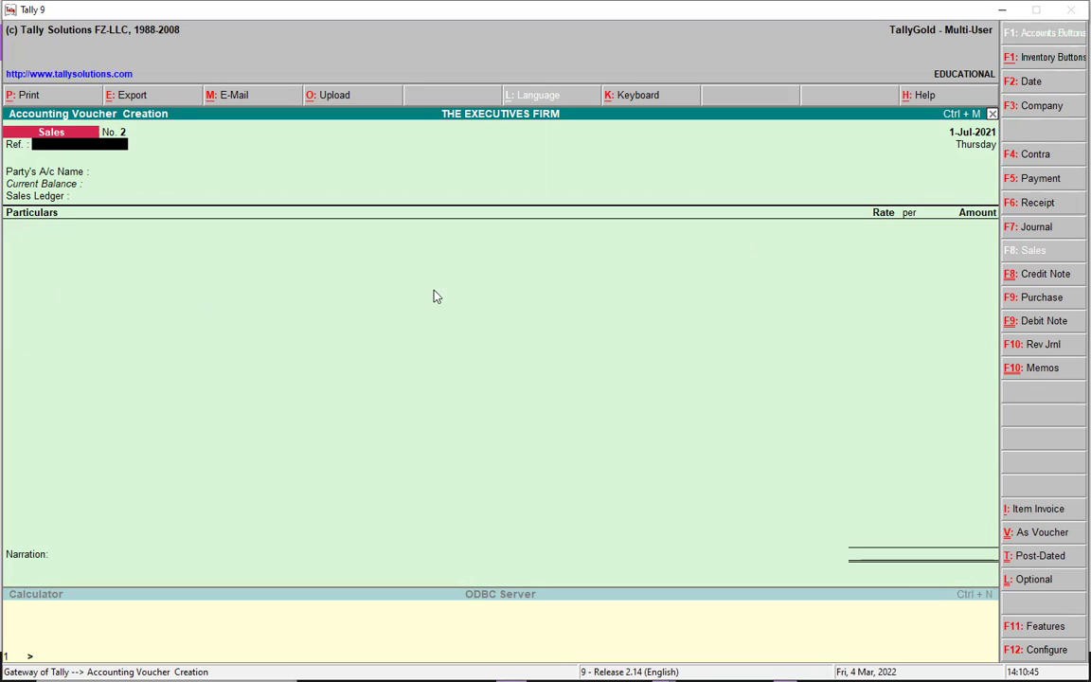
{"action": "left_click", "coordinate": [1041, 510]}
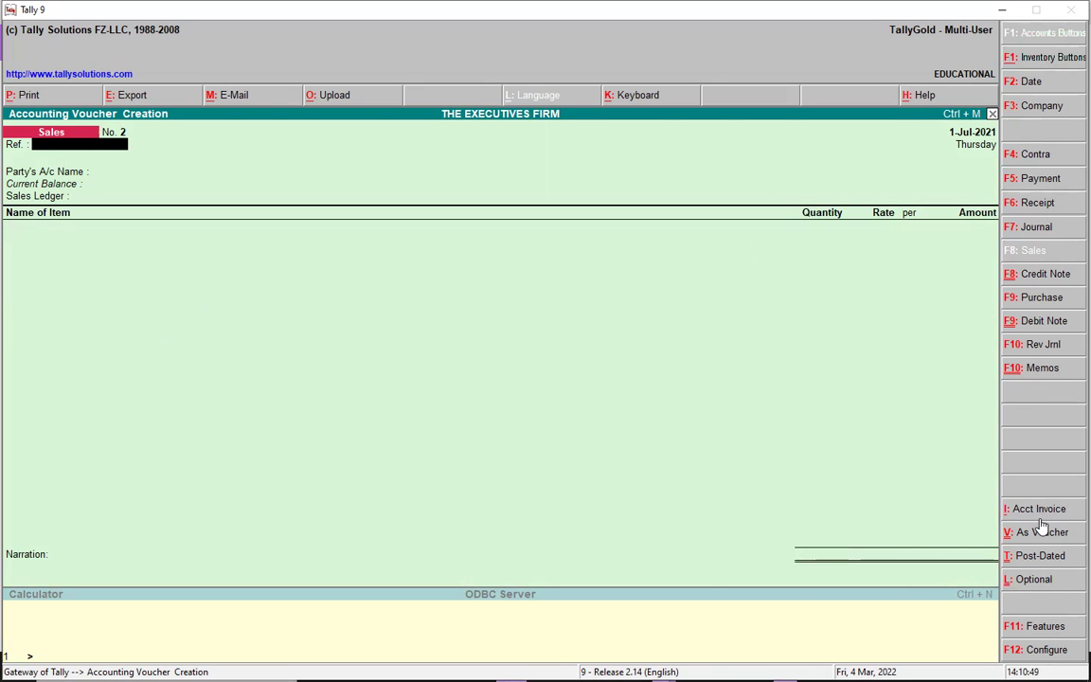
{"action": "left_click", "coordinate": [1038, 514]}
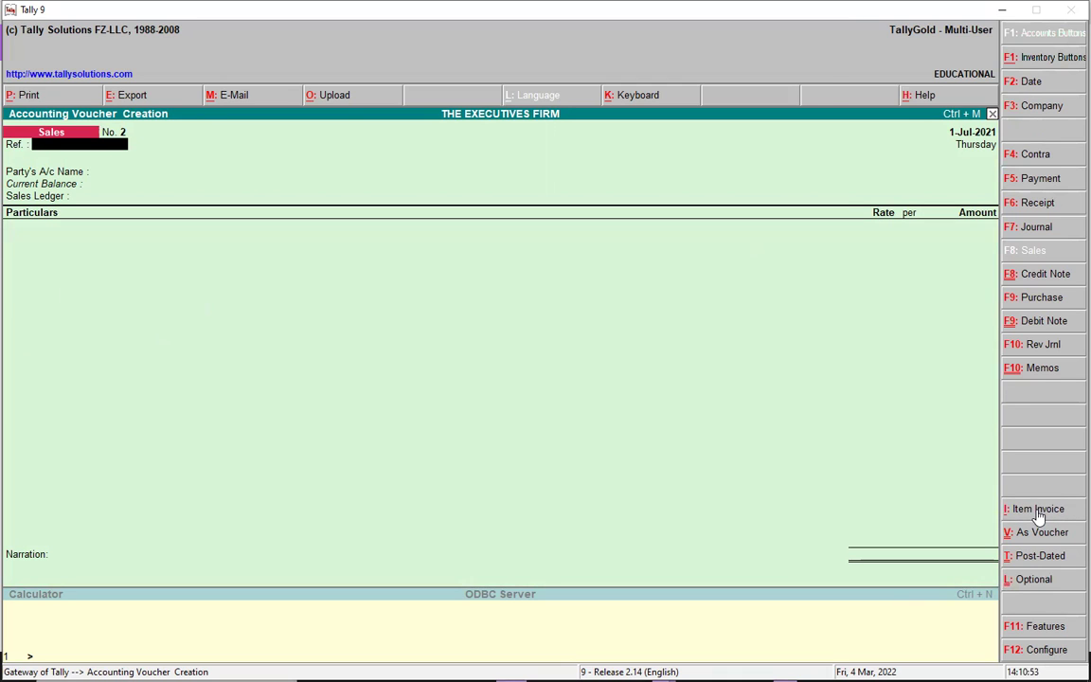
Switch to item invoice with reference 2342 and Cash as the party
{"action": "left_click", "coordinate": [1039, 514]}
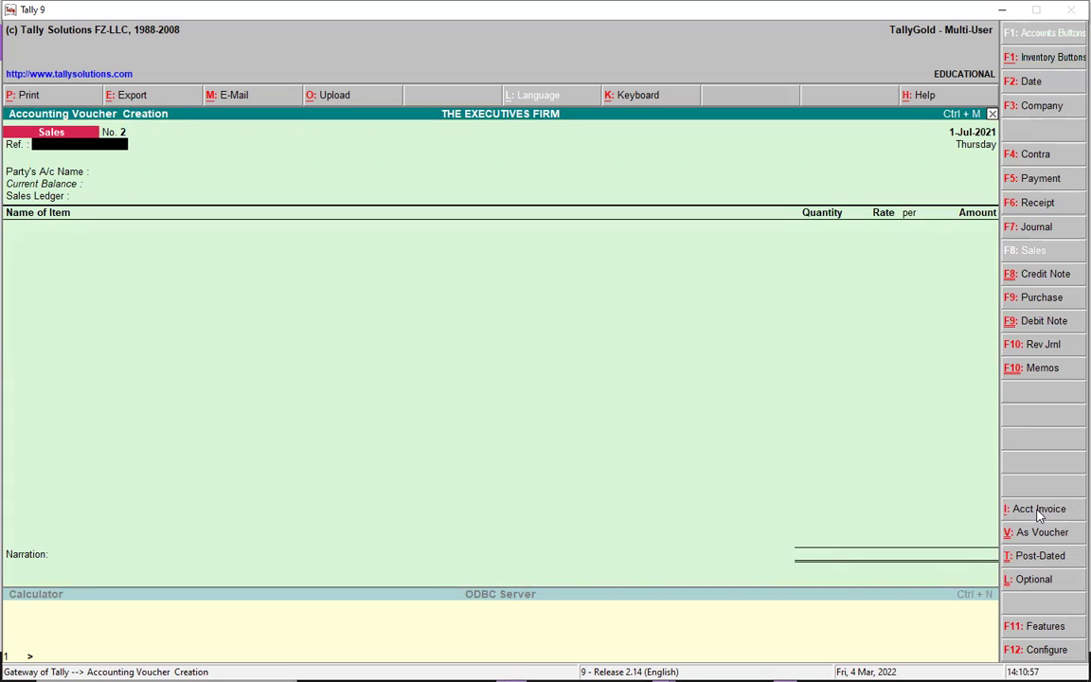
{"action": "type", "text": "2342"}
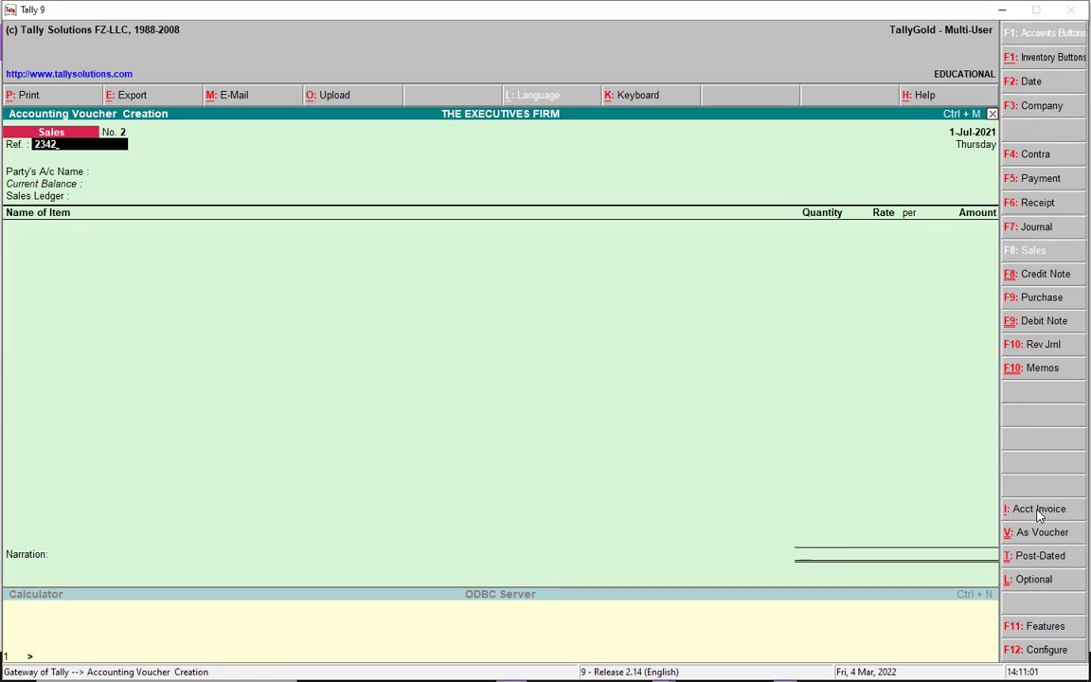
{"action": "key", "text": "Return"}
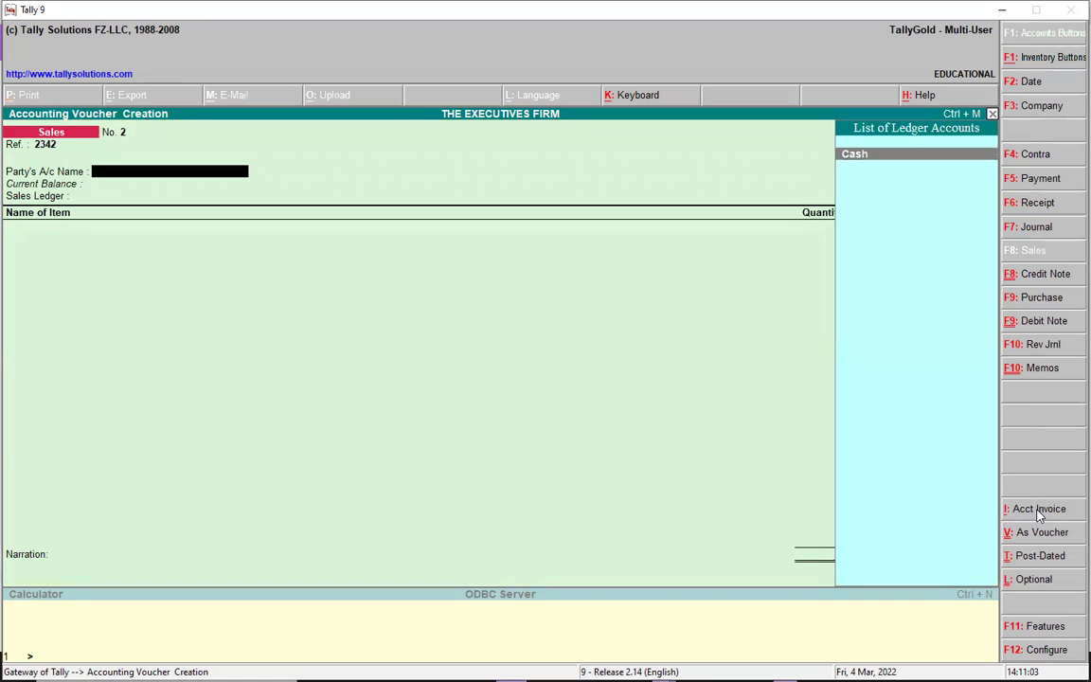
{"action": "key", "text": "Return"}
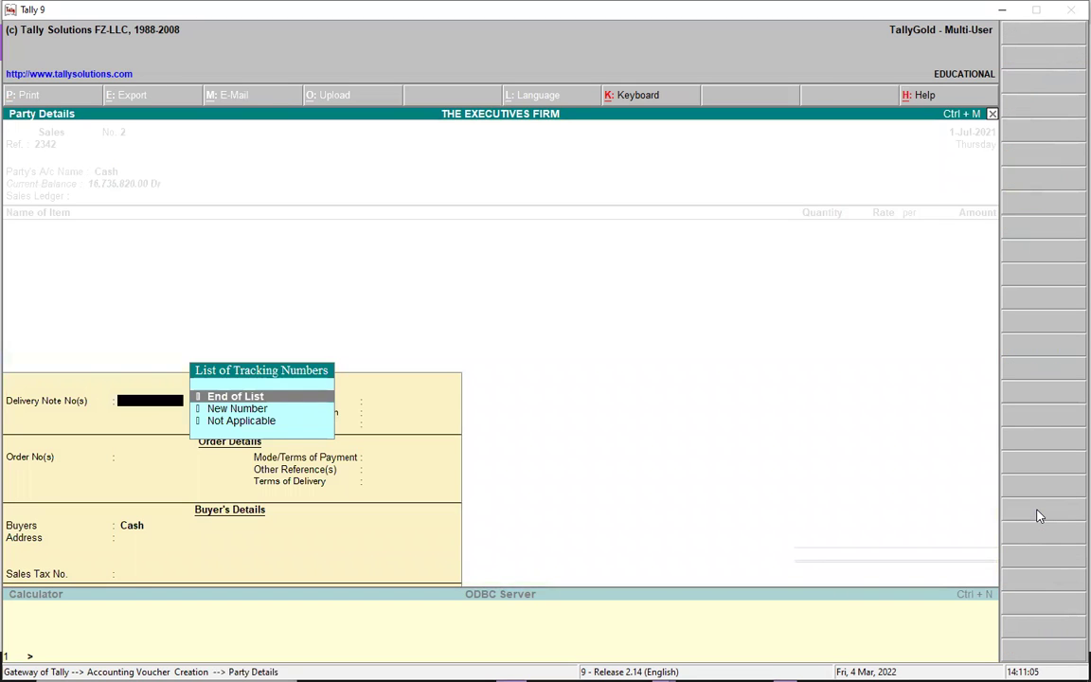
Mark the delivery note Not Applicable, link Order 4, and enter the buyer's sales tax number
{"action": "key", "text": "Down"}
{"action": "key", "text": "Down"}
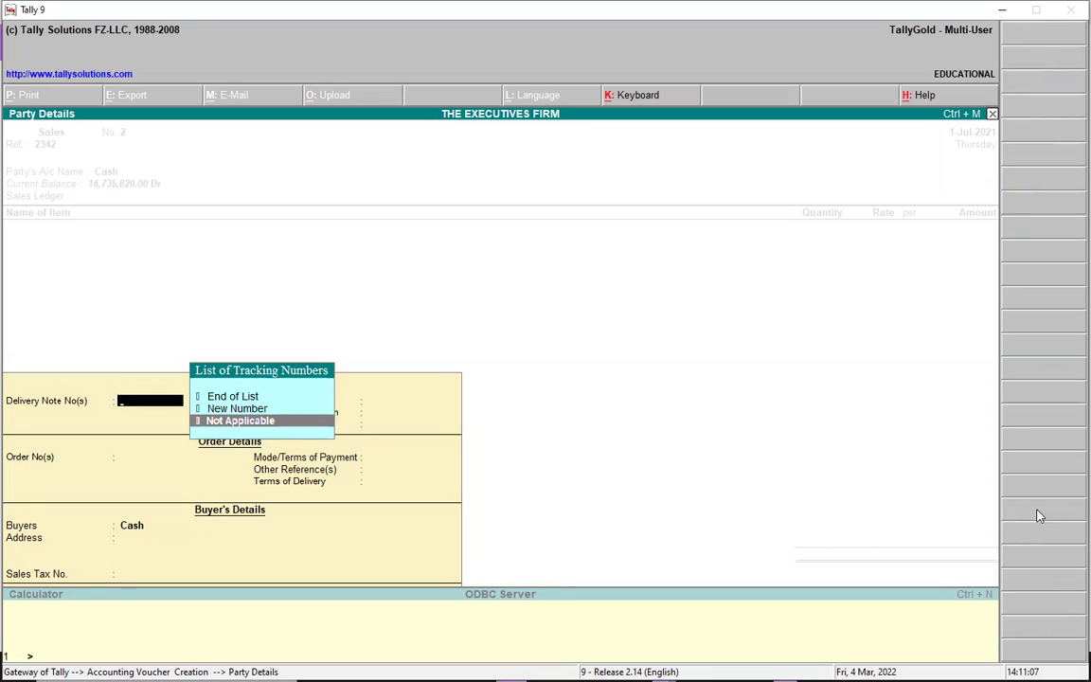
{"action": "key", "text": "Return"}
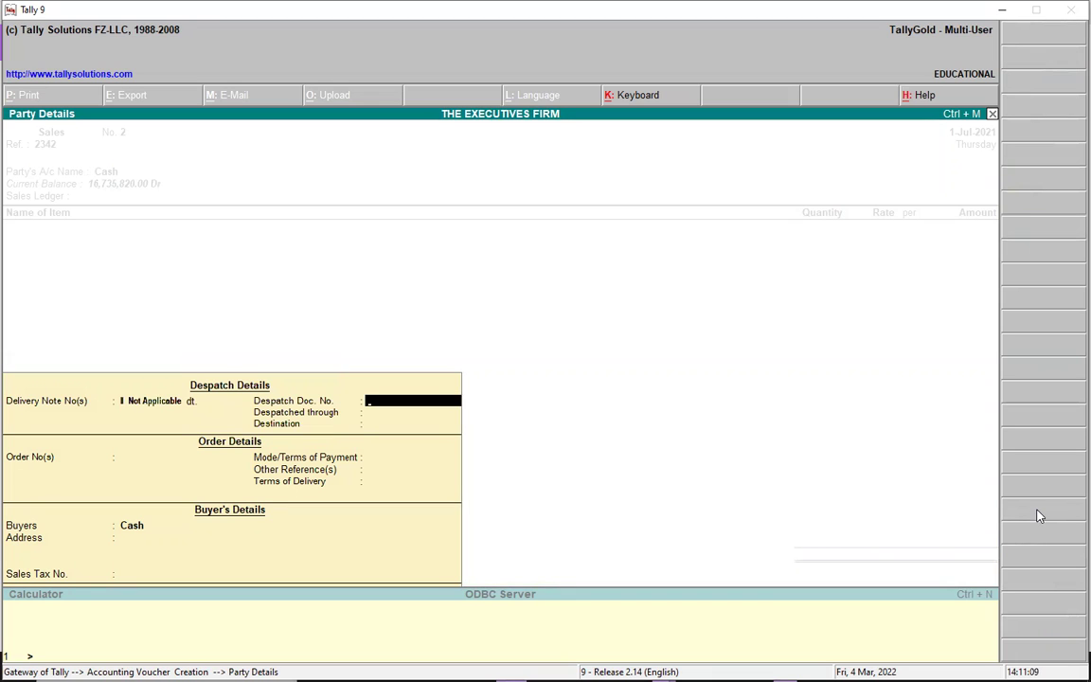
{"action": "key", "text": "Return"}
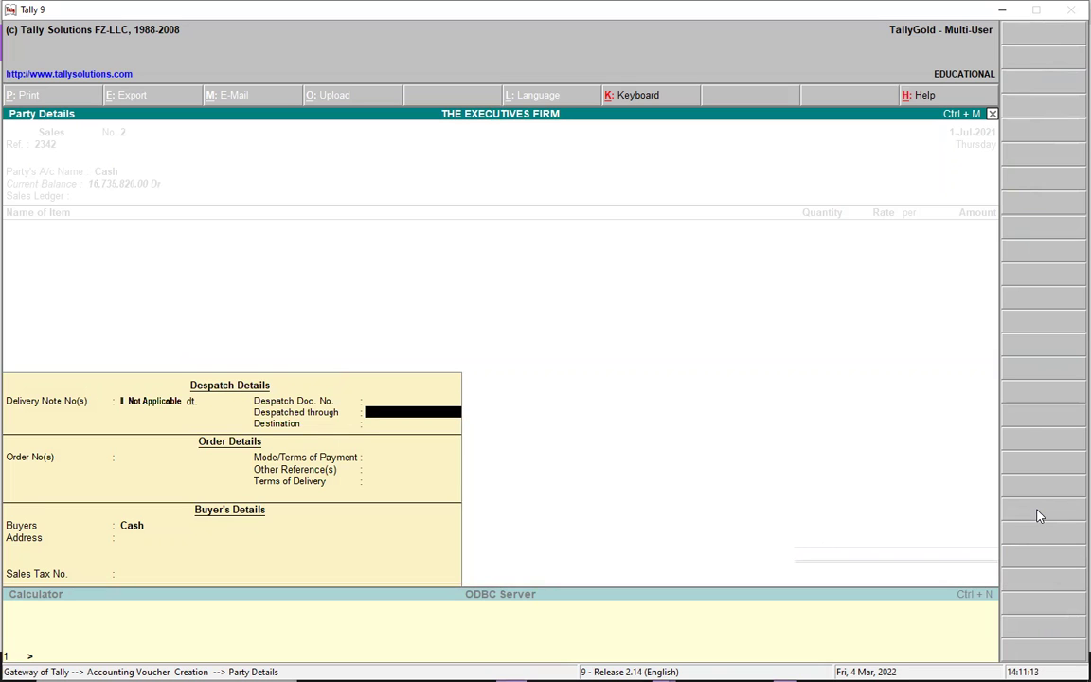
{"action": "key", "text": "Return"}
{"action": "key", "text": "Return"}
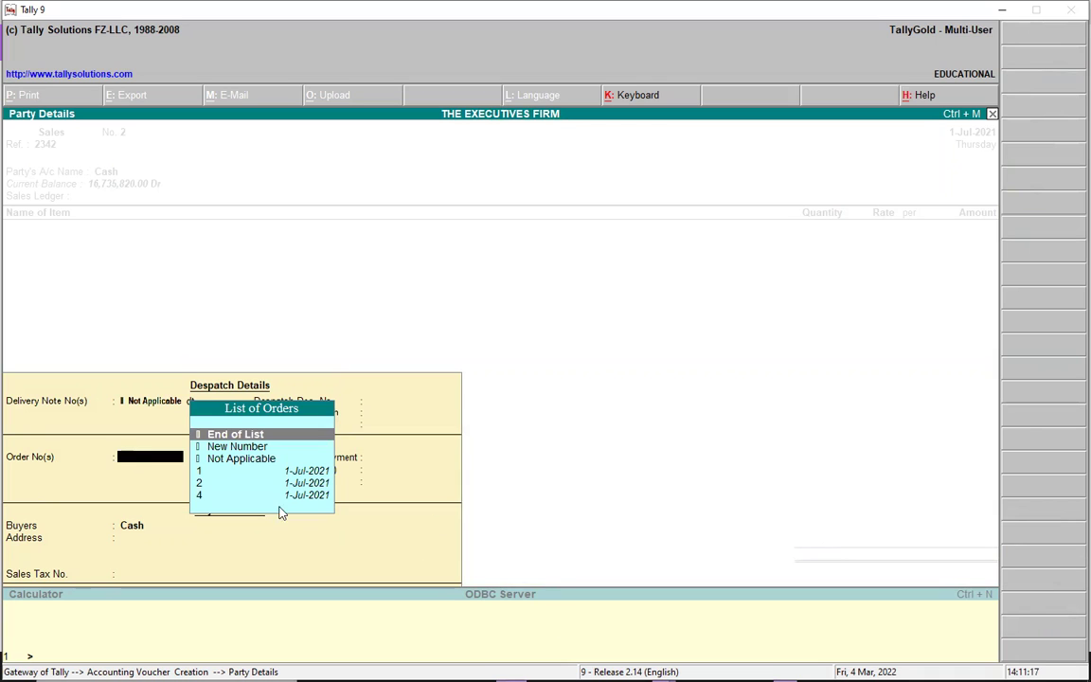
{"action": "left_click", "coordinate": [217, 494]}
{"action": "key", "text": "Return"}
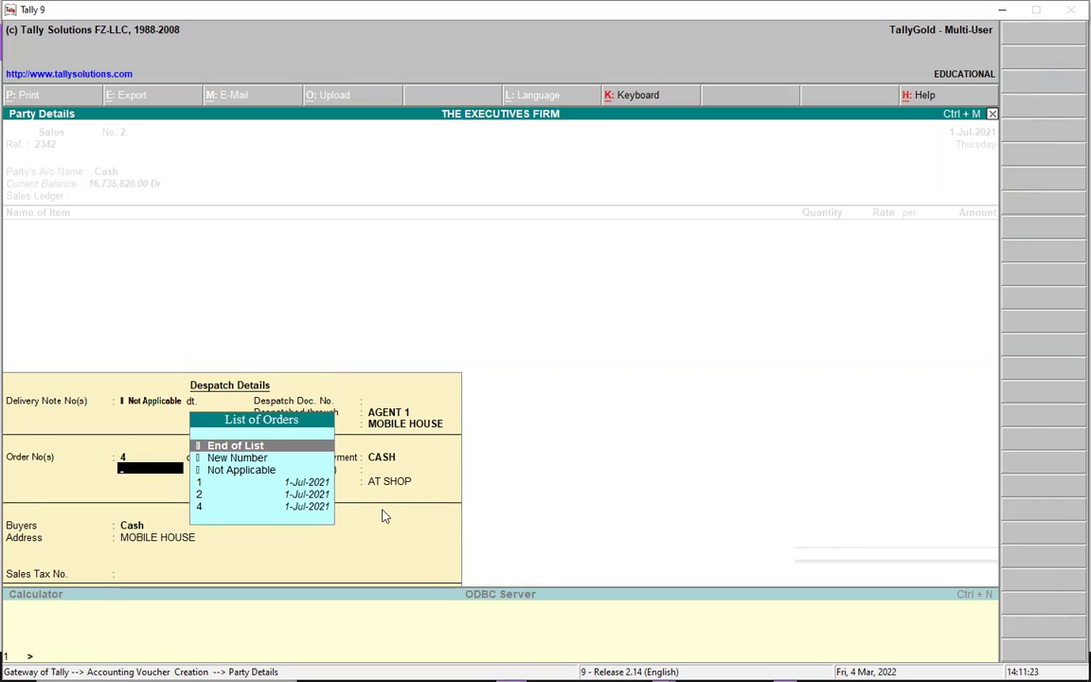
{"action": "key", "text": "Return"}
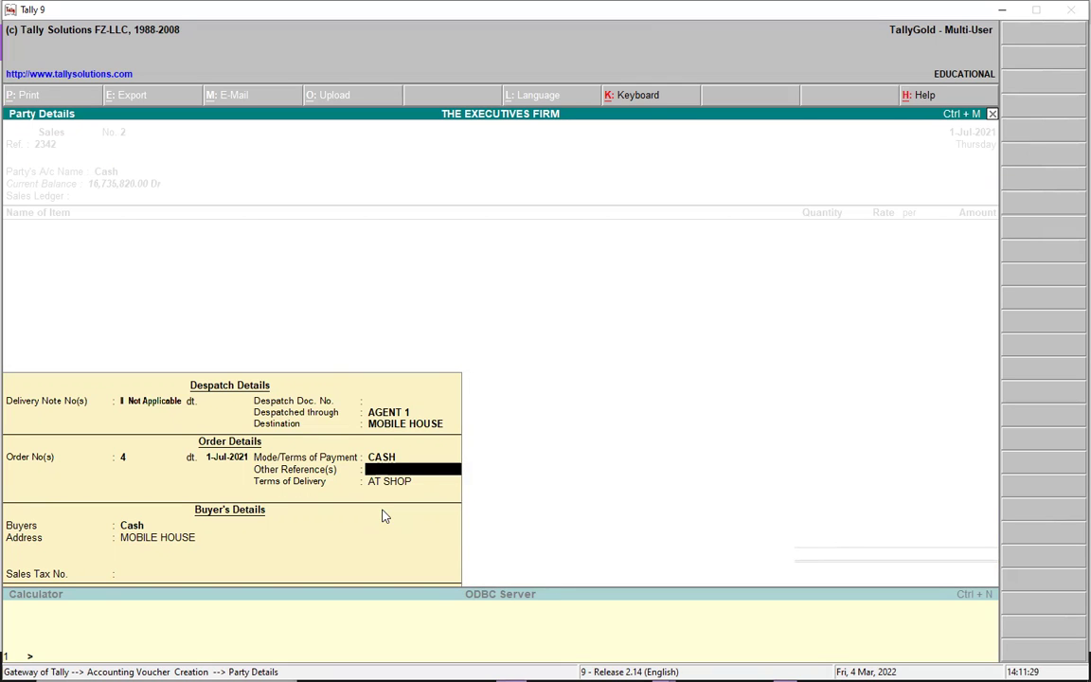
{"action": "key", "text": "Return"}
{"action": "key", "text": "Return"}
{"action": "key", "text": "Return"}
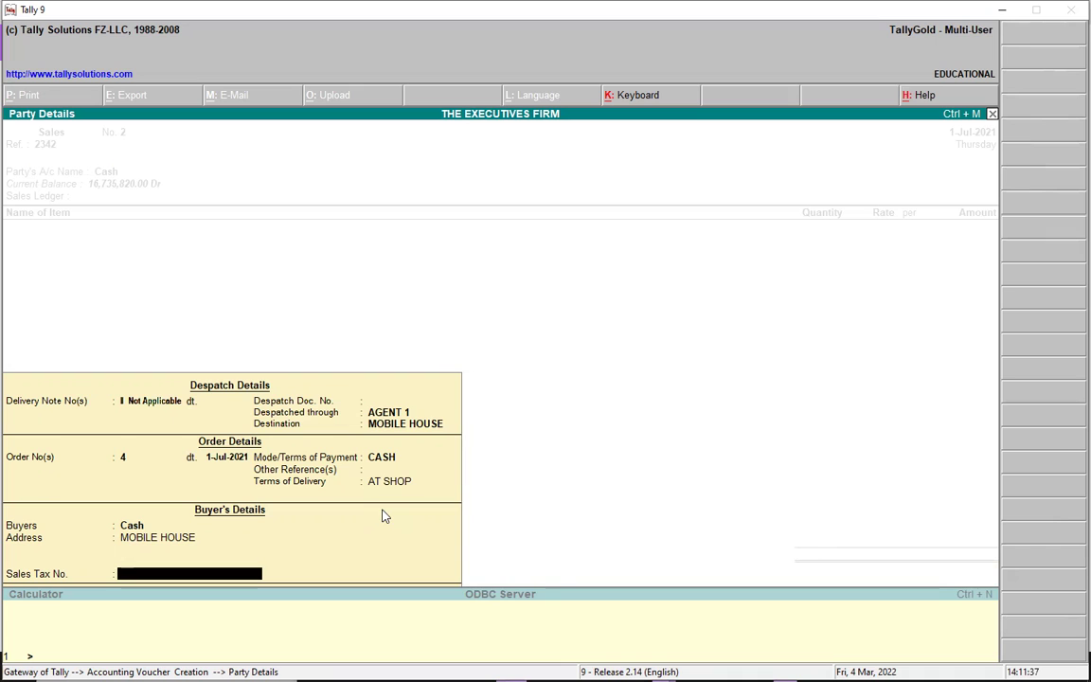
{"action": "key", "text": "Return"}
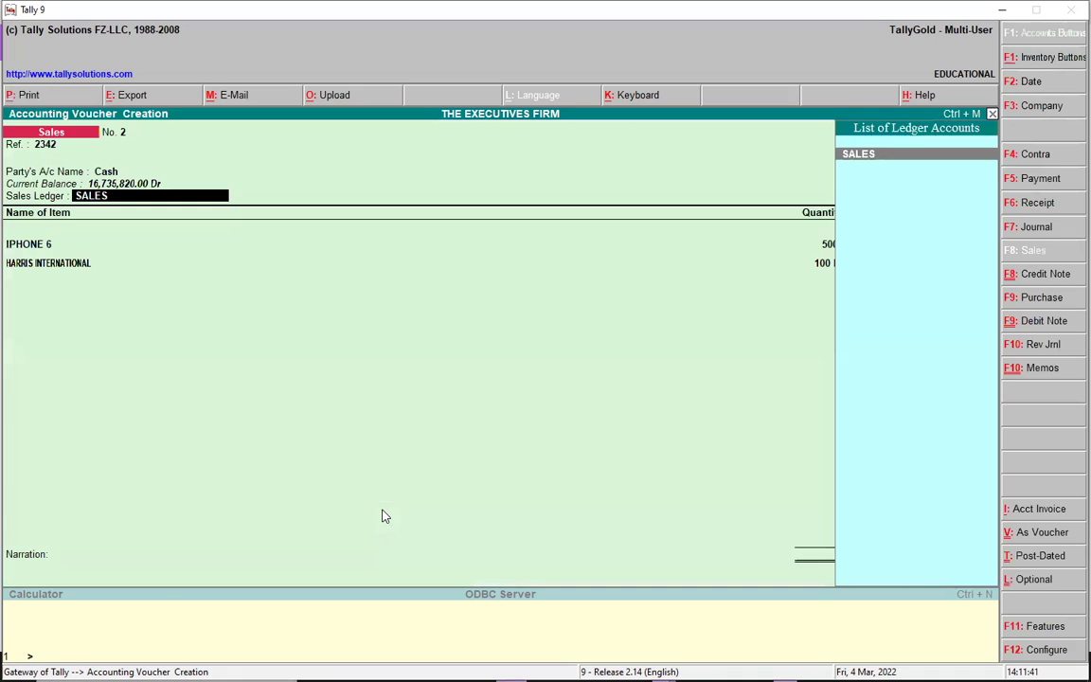
Confirm the SALES ledger and allocate the IPHONE 6 and HARRIS INTERNATIONAL lines to Order No. 4
{"action": "key", "text": "Return"}
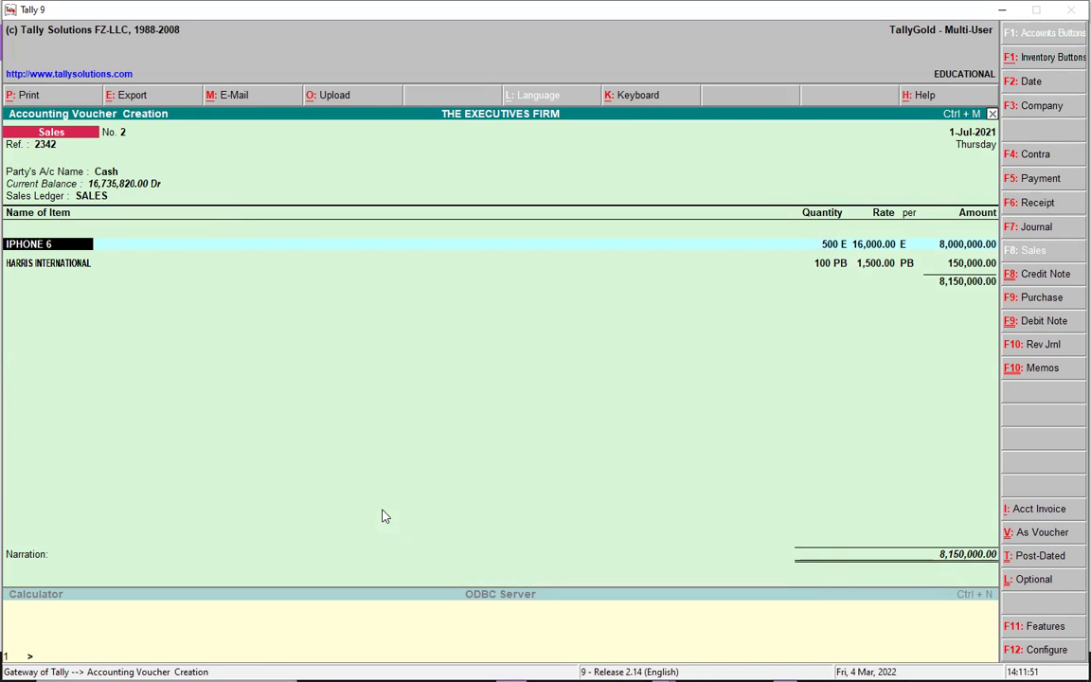
{"action": "key", "text": "Return"}
{"action": "key", "text": "Return"}
{"action": "key", "text": "Return"}
{"action": "key", "text": "Return"}
{"action": "key", "text": "Return"}
{"action": "key", "text": "Return"}
{"action": "key", "text": "Return"}
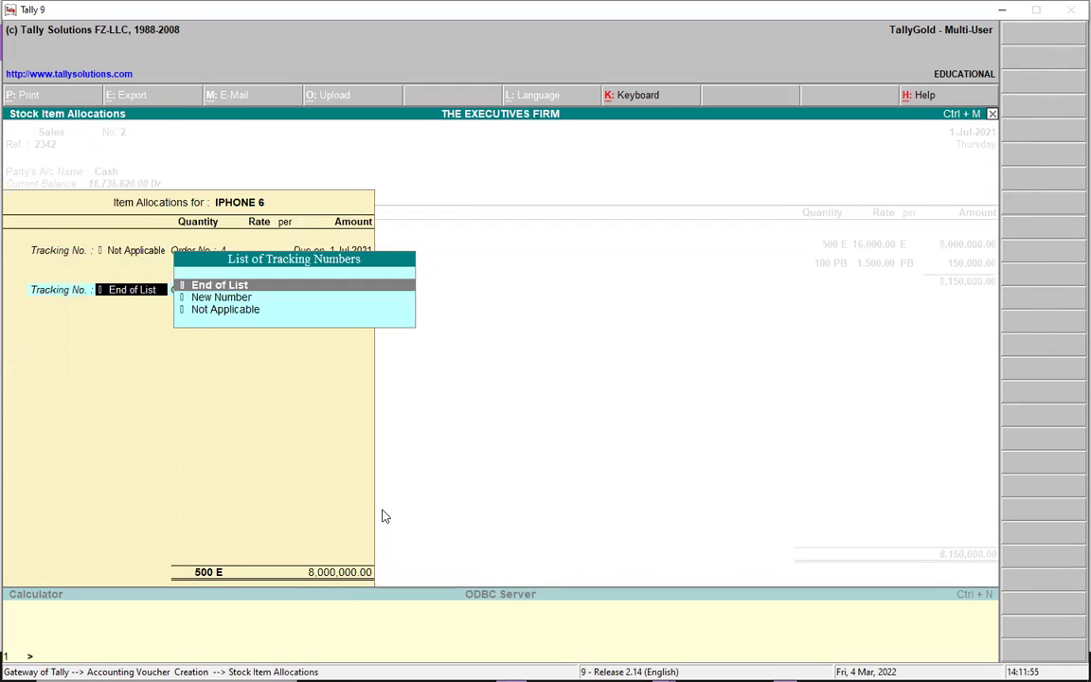
{"action": "key", "text": "Return"}
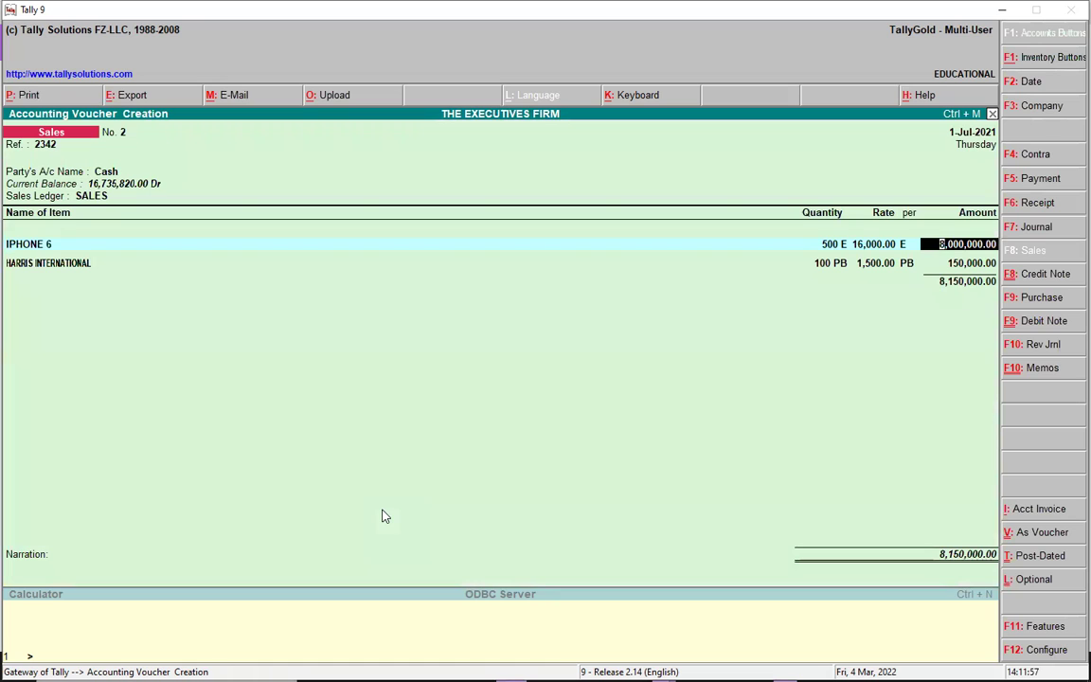
{"action": "key", "text": "Return"}
{"action": "key", "text": "Return"}
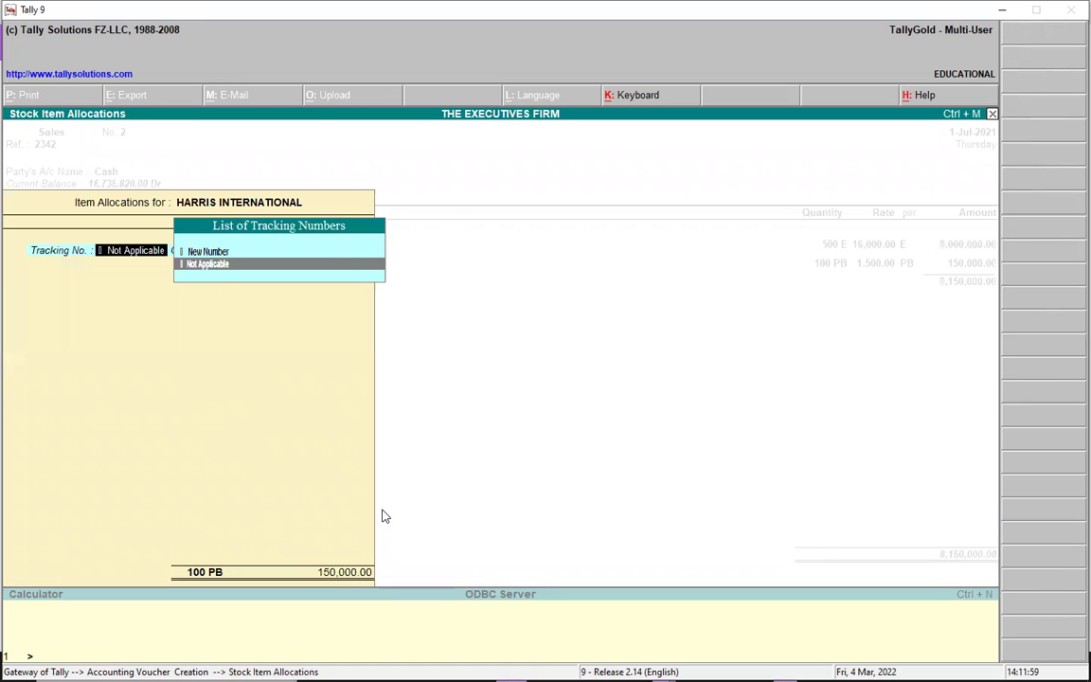
{"action": "key", "text": "Return"}
{"action": "key", "text": "Return"}
{"action": "key", "text": "Return"}
{"action": "key", "text": "Return"}
{"action": "key", "text": "Return"}
{"action": "key", "text": "Return"}
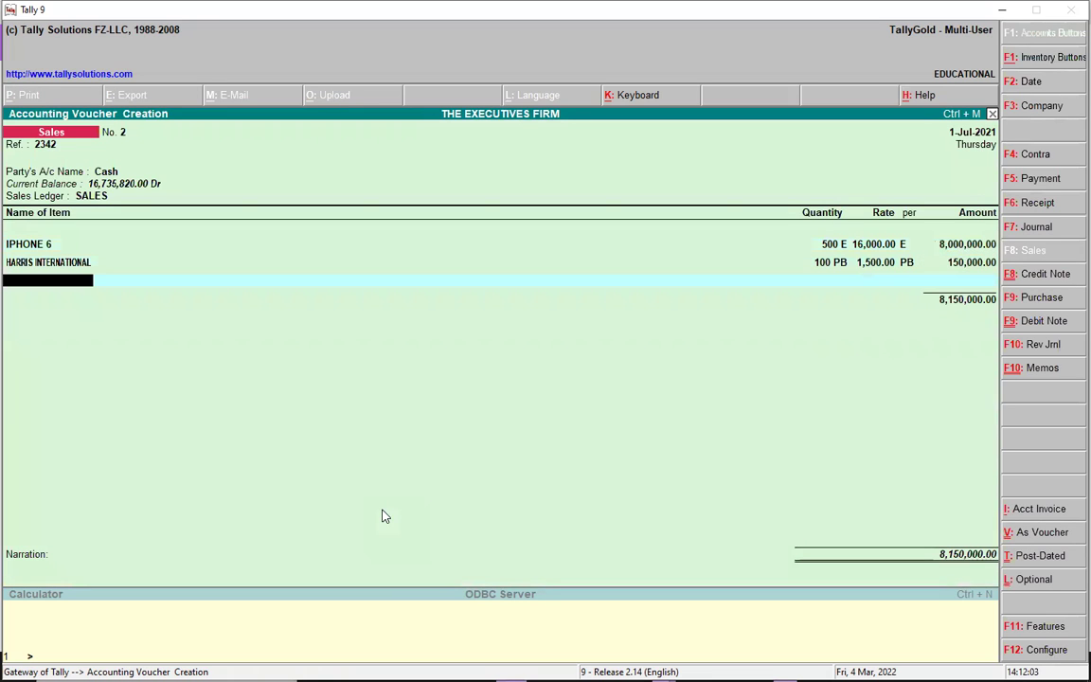
{"action": "key", "text": "Return"}
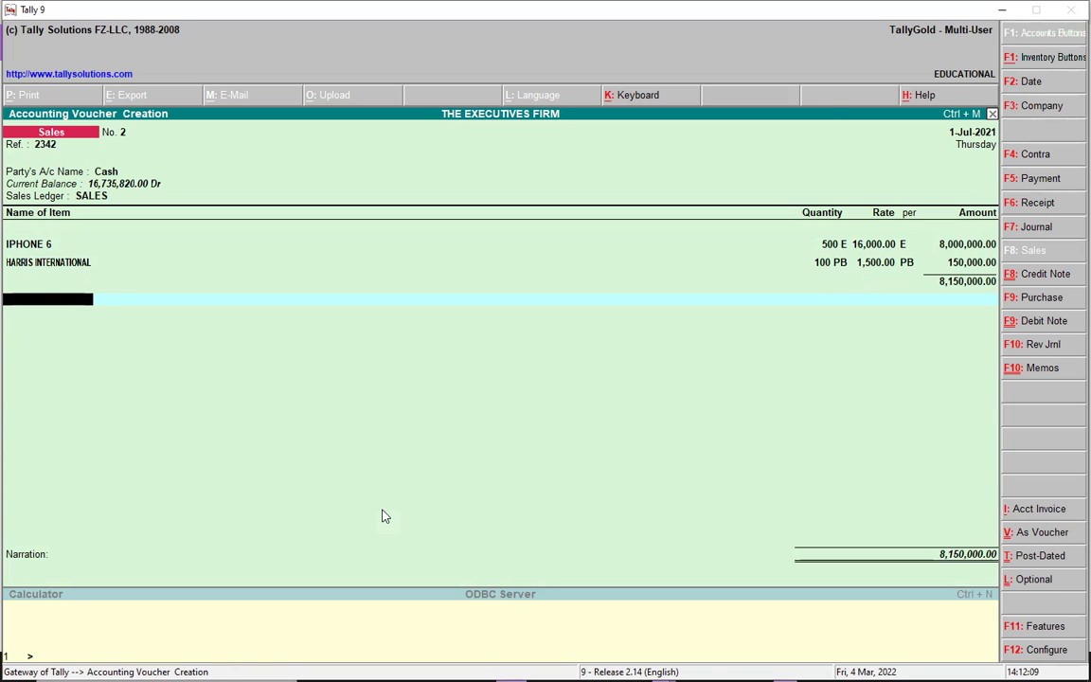
Add an 18% SALES VAT line of 1,467,000.00 and save the 9,617,000.00 voucher
{"action": "type", "text": "S"}
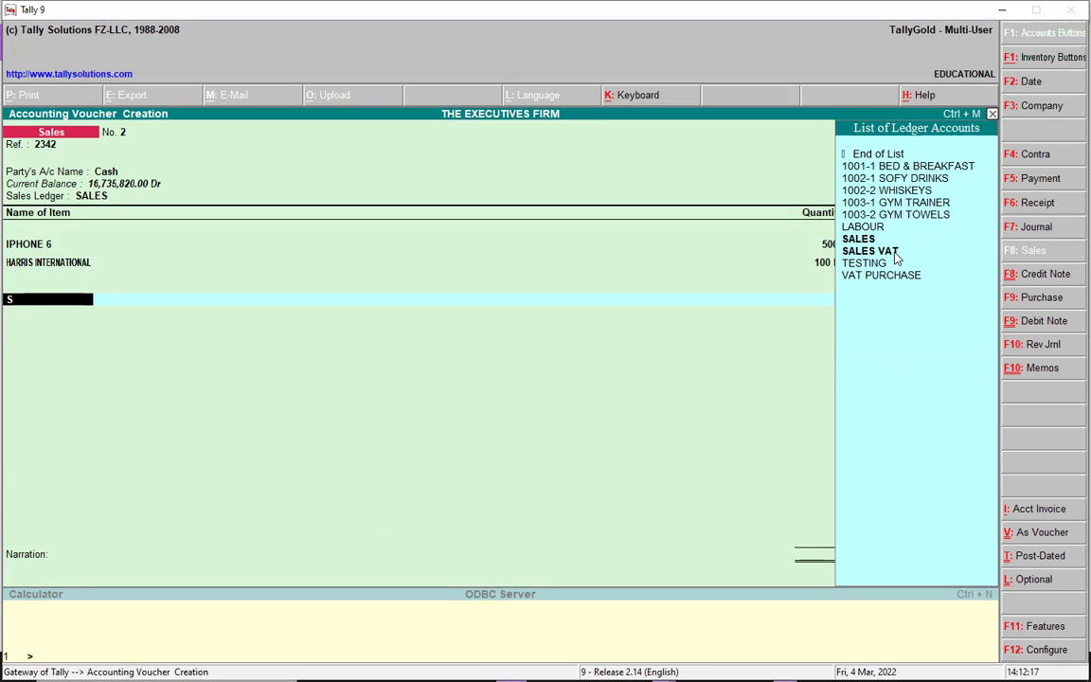
{"action": "left_click", "coordinate": [896, 254]}
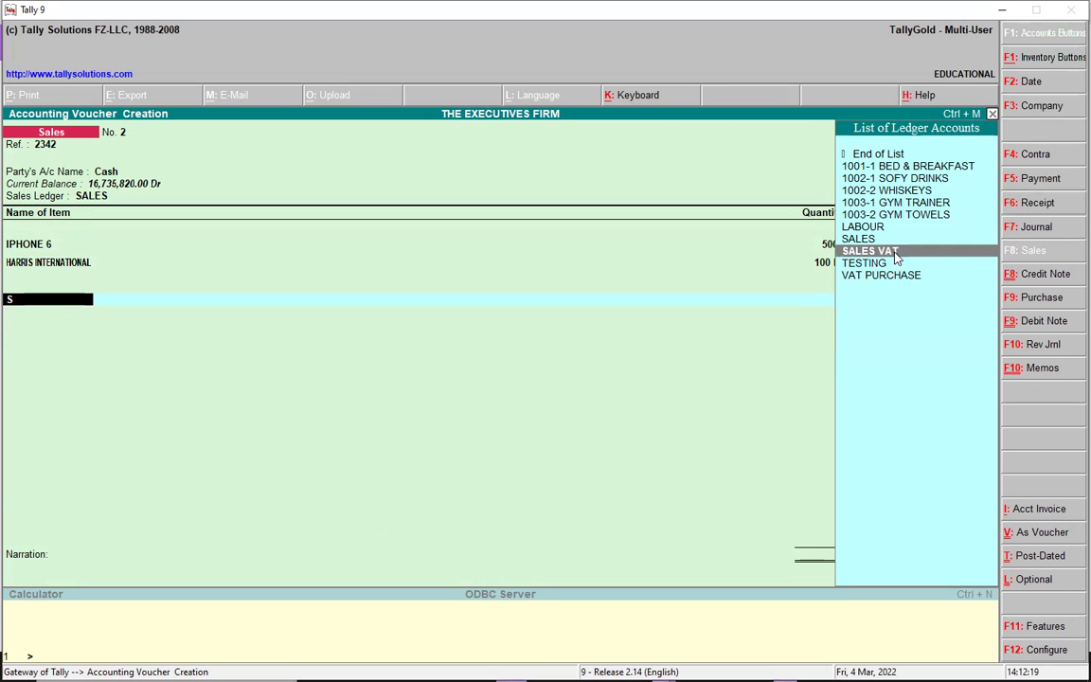
{"action": "key", "text": "Return"}
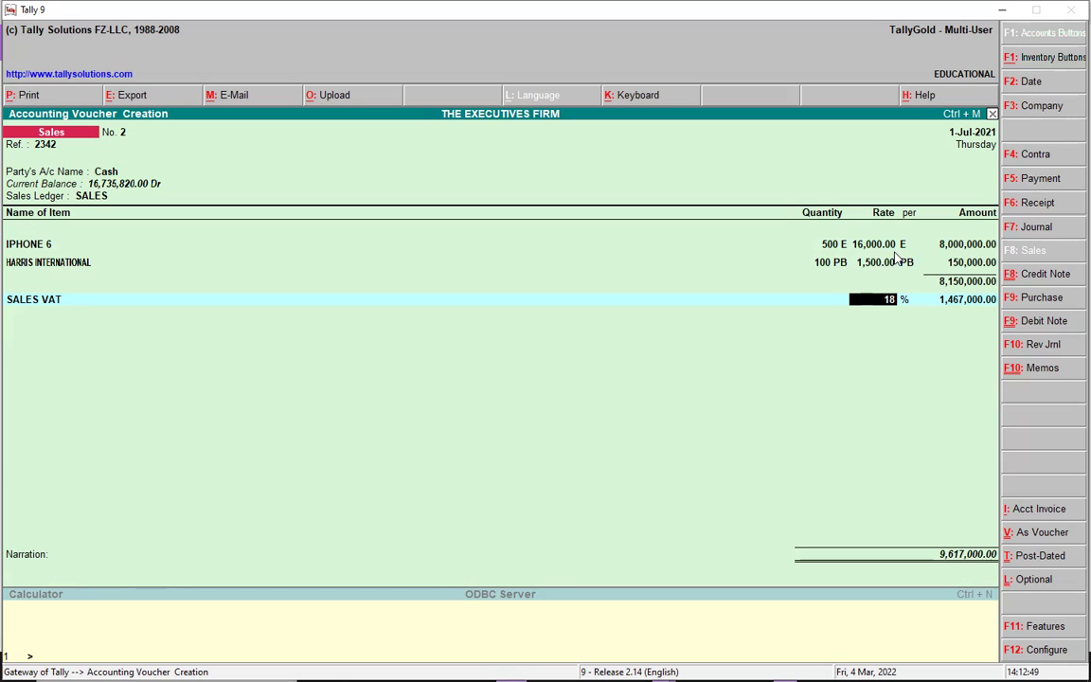
{"action": "key", "text": "Return"}
{"action": "key", "text": "Return"}
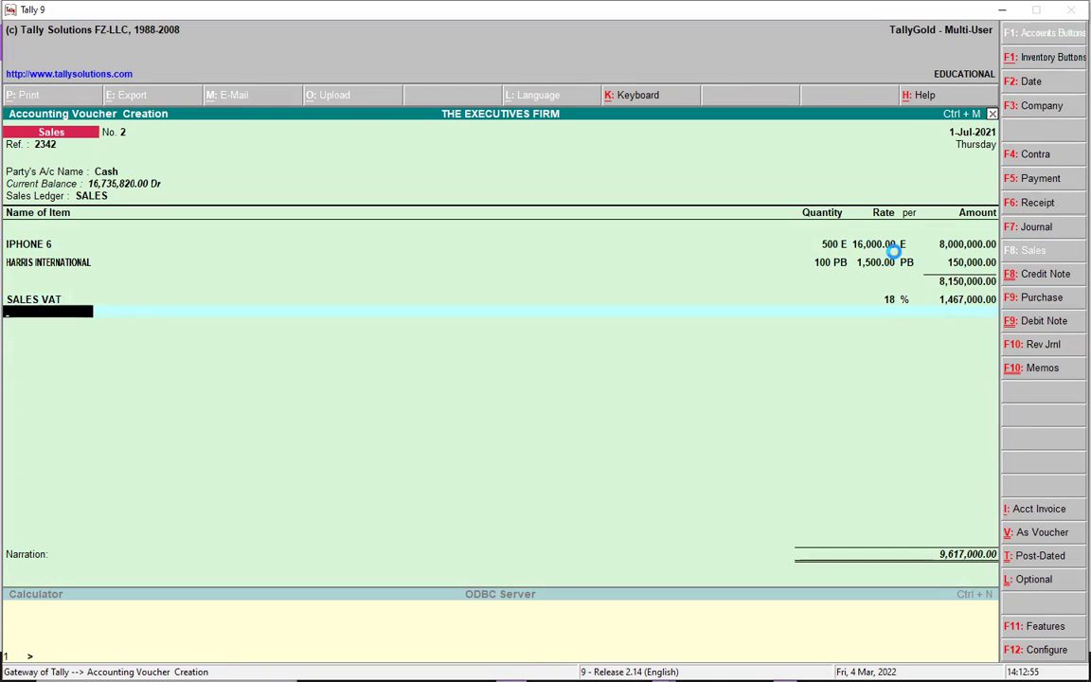
{"action": "key", "text": "ctrl+a"}
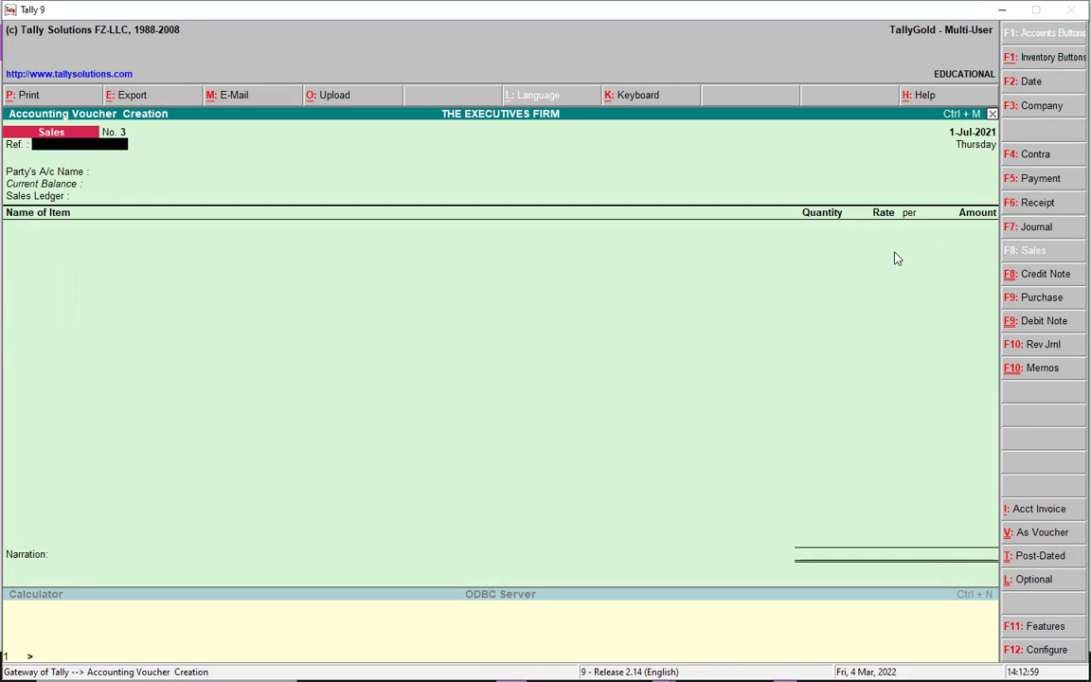
Open Profit & Loss and drill through Sales Accounts, SALES and July to voucher 2
{"action": "key", "text": "Escape"}
{"action": "key", "text": "Return"}
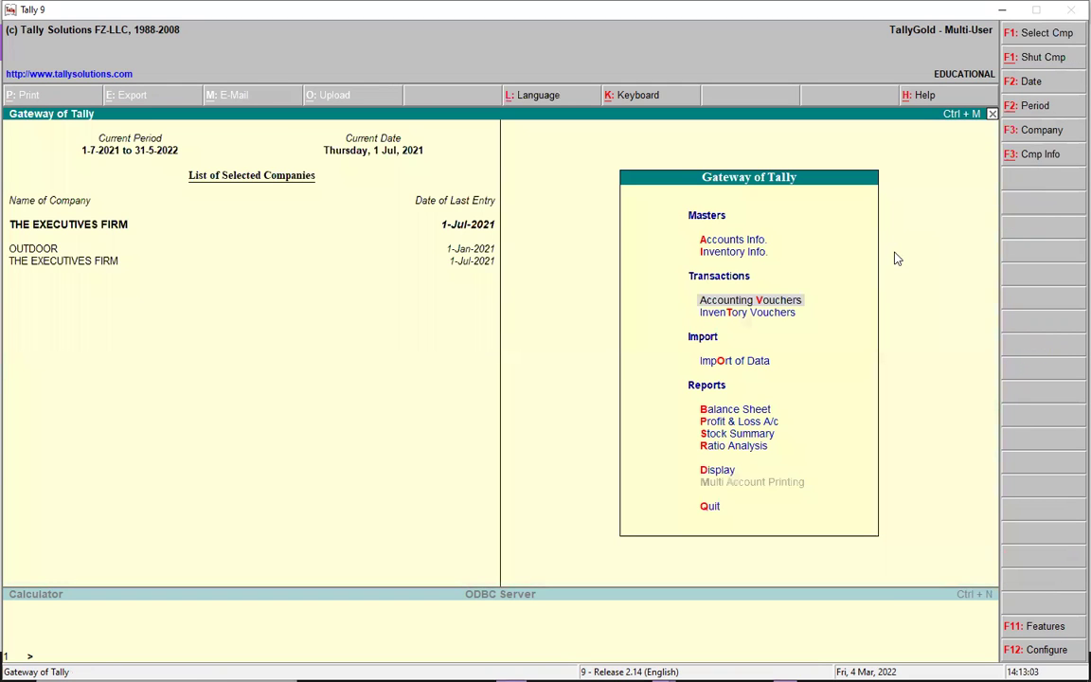
{"action": "key", "text": "p"}
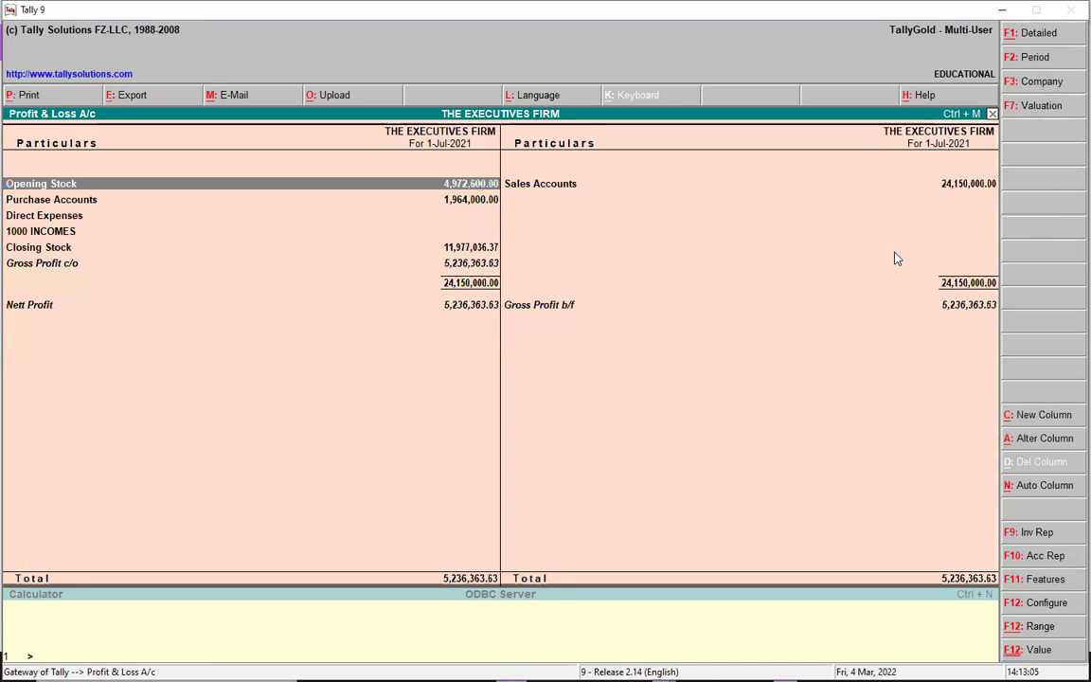
{"action": "left_click", "coordinate": [540, 189]}
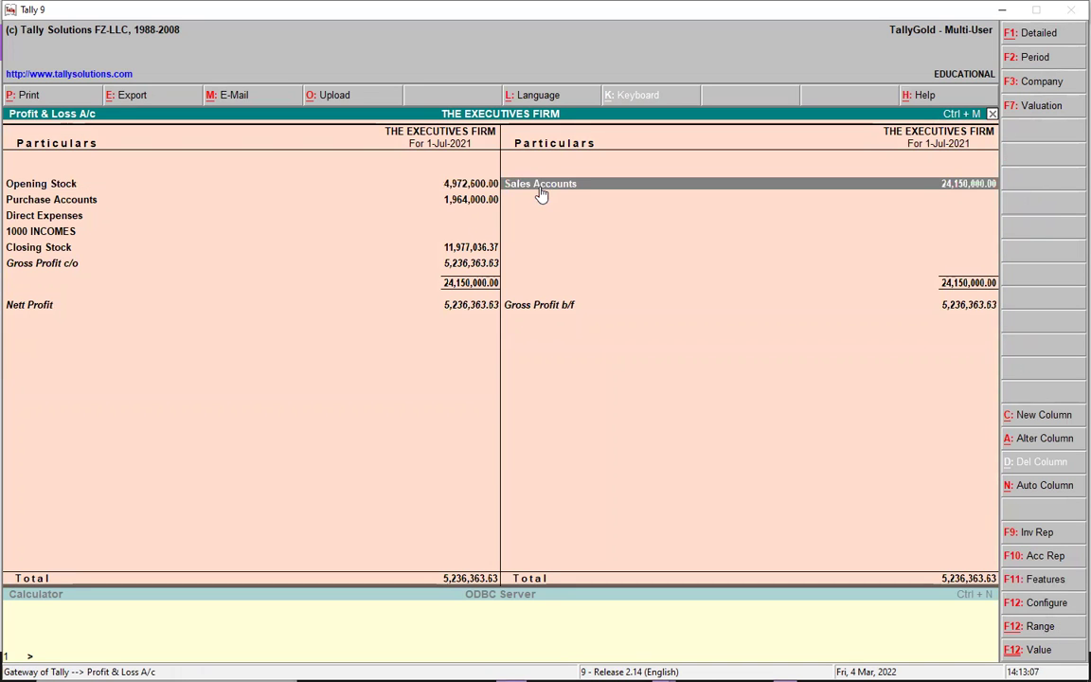
{"action": "left_click", "coordinate": [547, 186]}
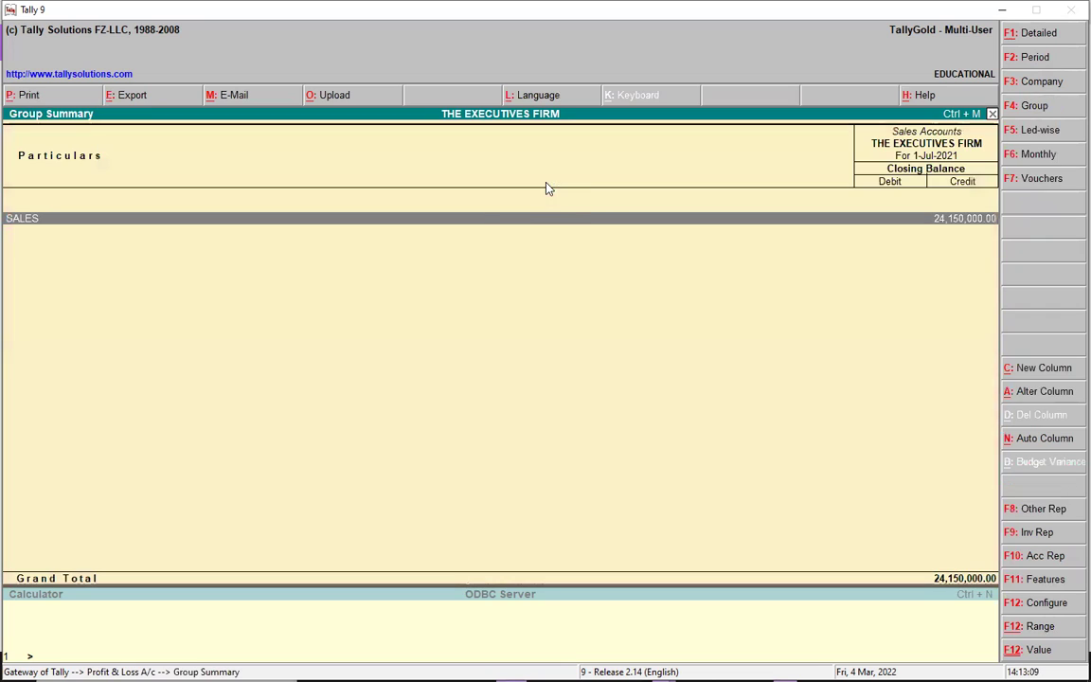
{"action": "left_click", "coordinate": [485, 221]}
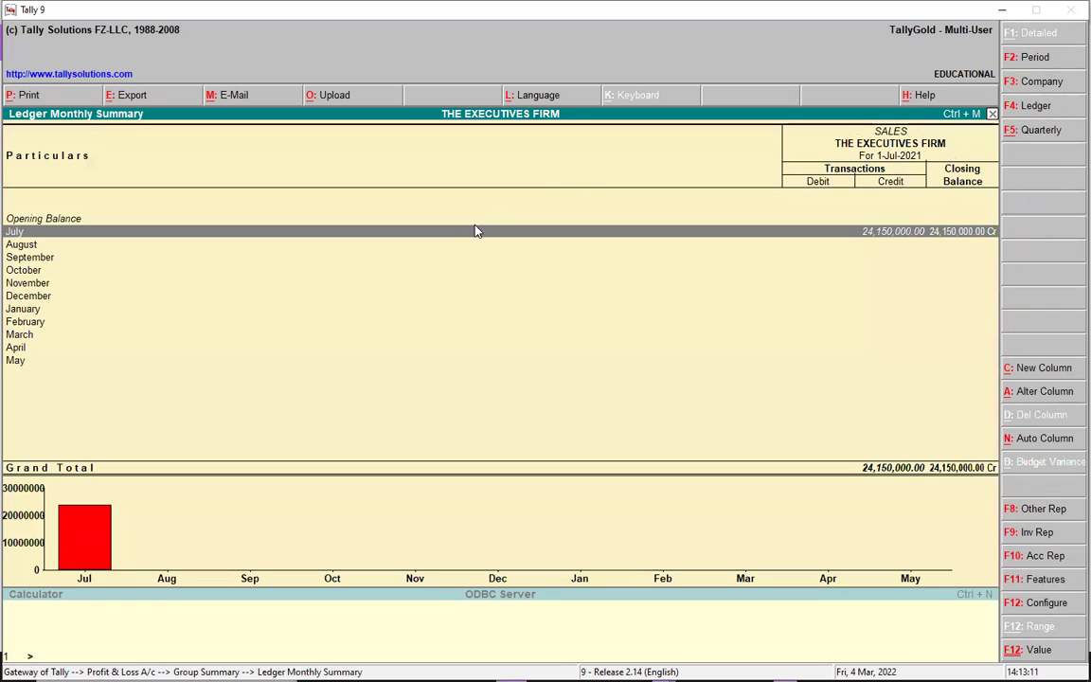
{"action": "left_click", "coordinate": [475, 236]}
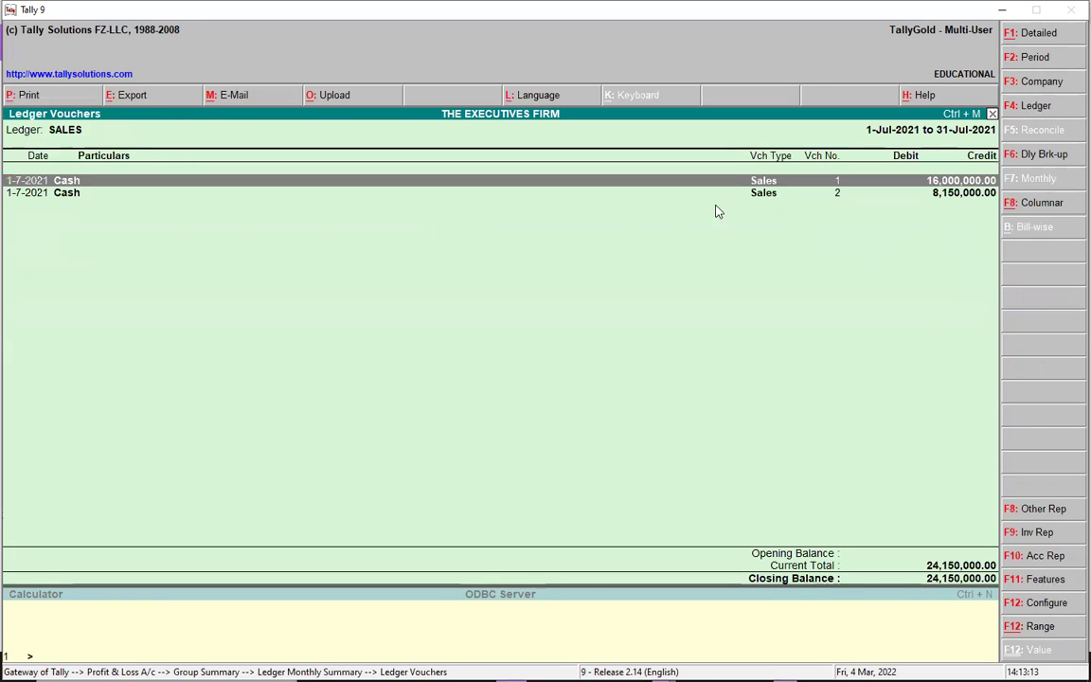
{"action": "left_click", "coordinate": [763, 194]}
{"action": "left_click", "coordinate": [763, 194]}
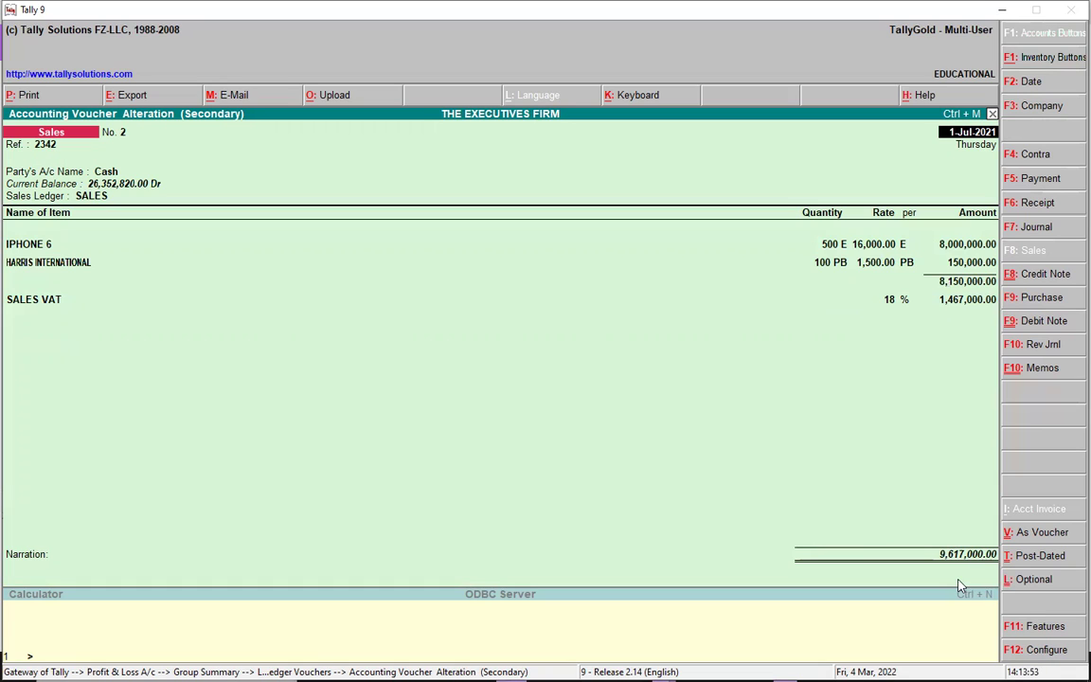
Close voucher 2 unchanged and back out of the reports to the Gateway of Tally
{"action": "key", "text": "Escape"}
{"action": "key", "text": "Return"}
{"action": "key", "text": "Escape"}
{"action": "key", "text": "Escape"}
{"action": "key", "text": "Escape"}
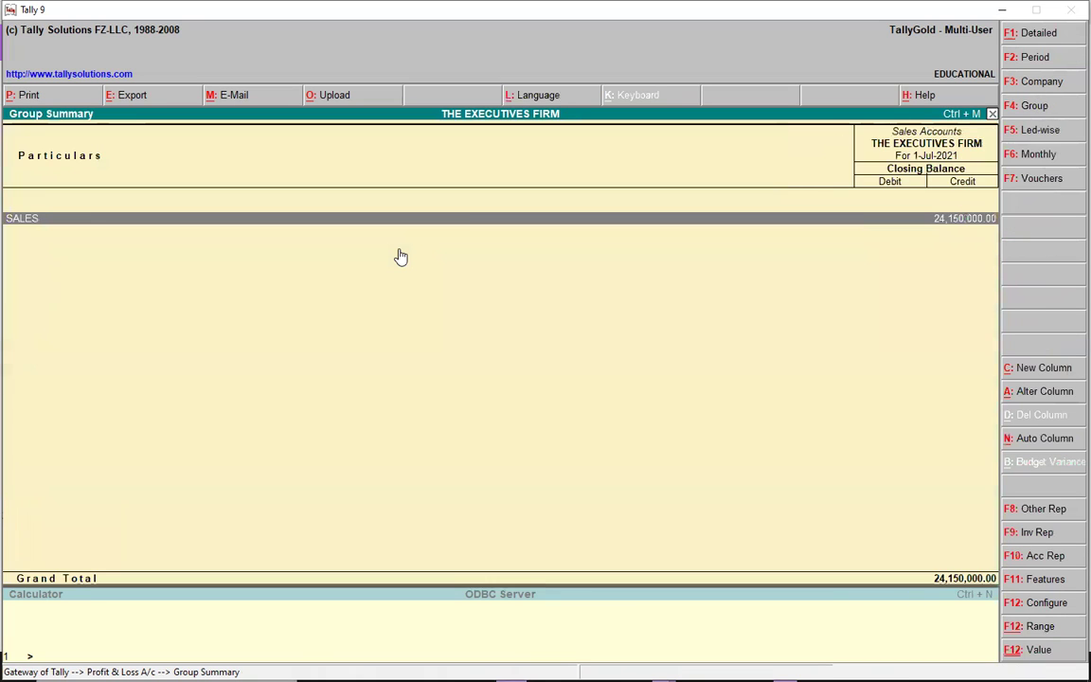
{"action": "key", "text": "Escape"}
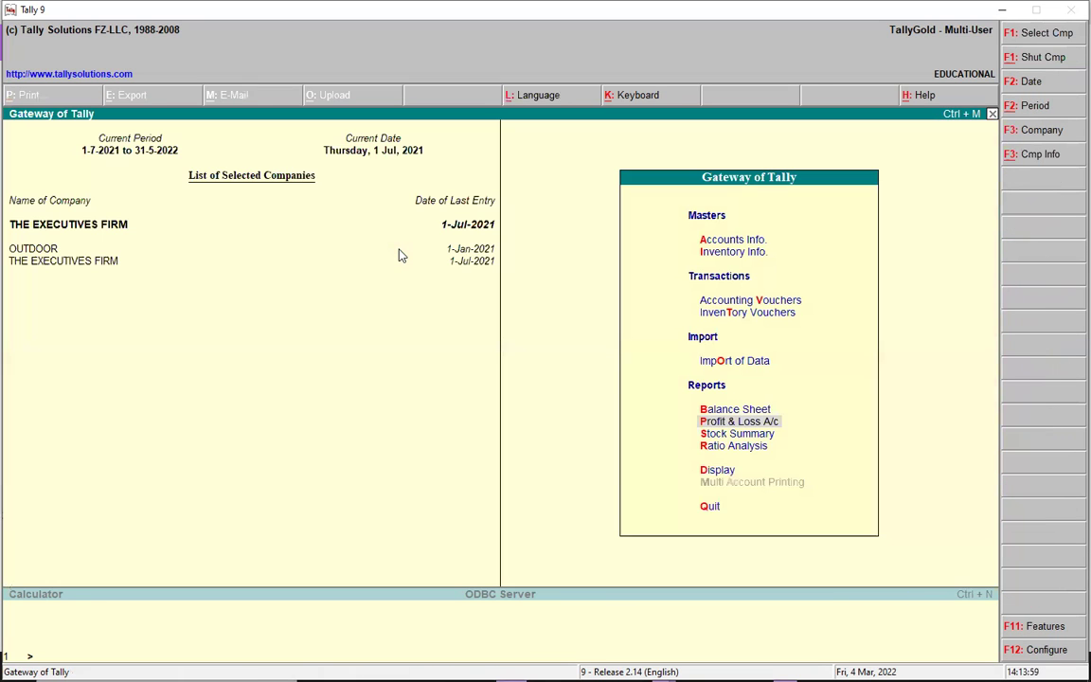